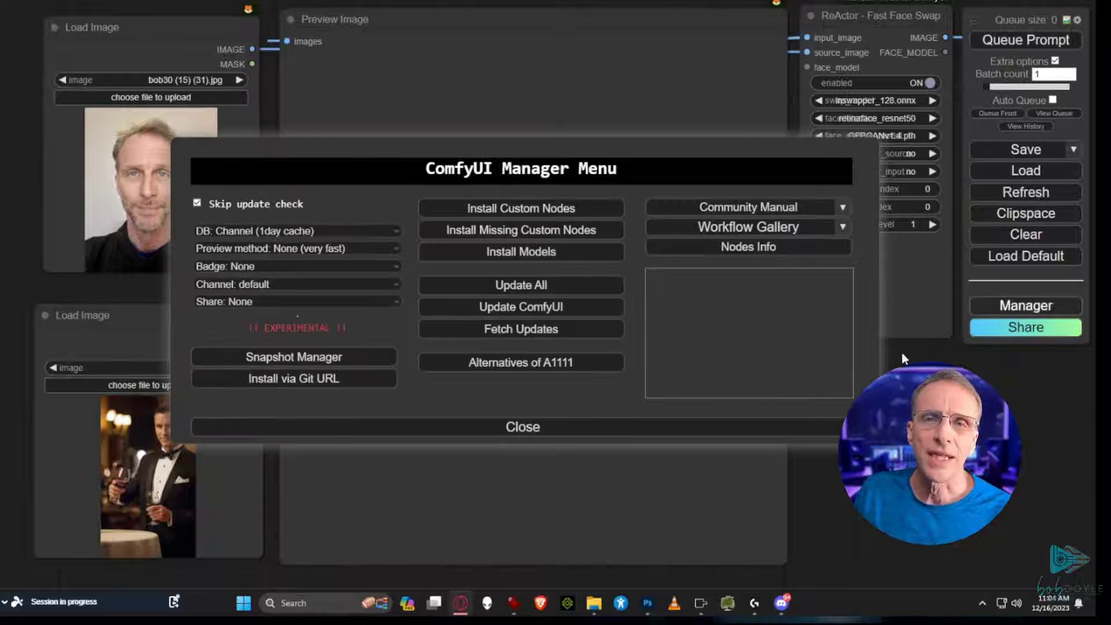
- Use Install Missing Custom Nodes in the Manager to list the nodes the face-swap workflow lacks
{"action": "left_click", "coordinate": [505, 229]}
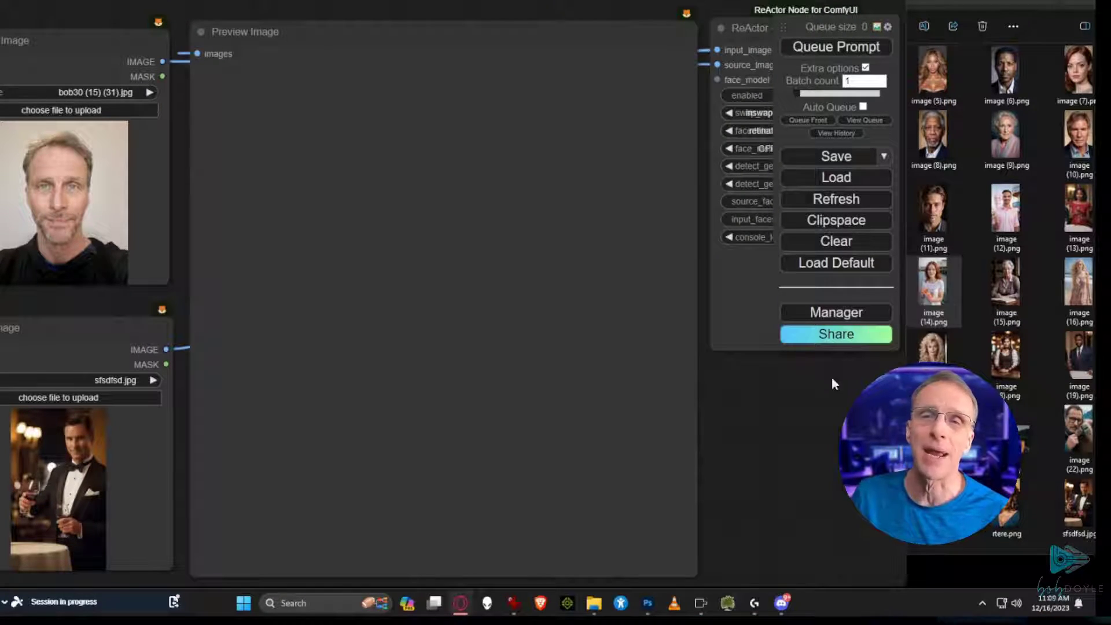
- Turn on Auto Queue and queue the ReActor swap onto the tuxedo photo
{"action": "left_click", "coordinate": [863, 107]}
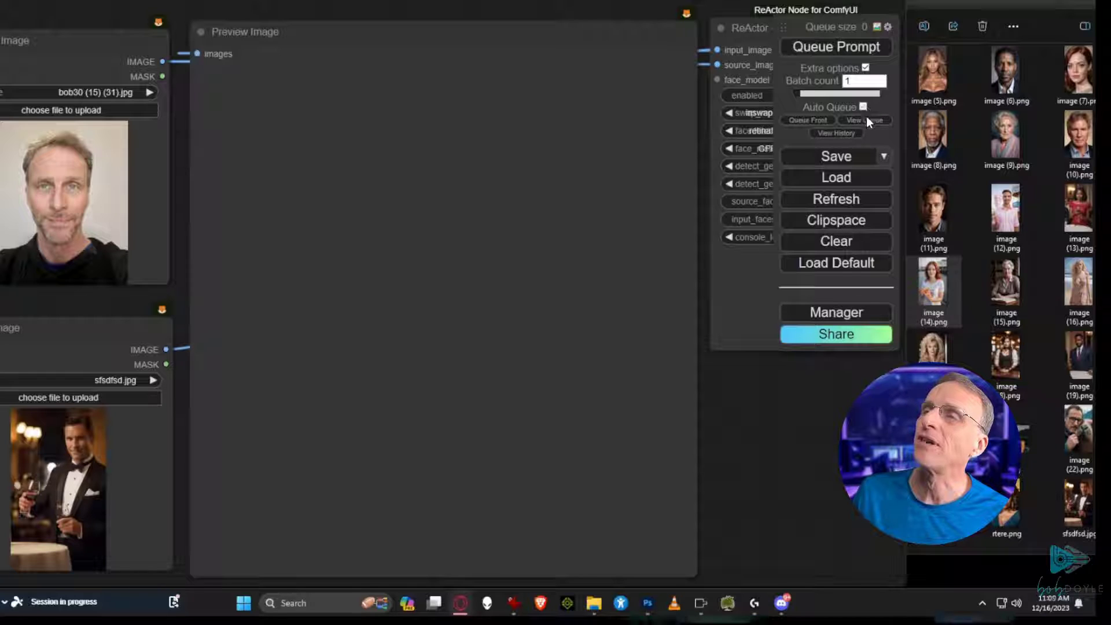
{"action": "left_click", "coordinate": [821, 48]}
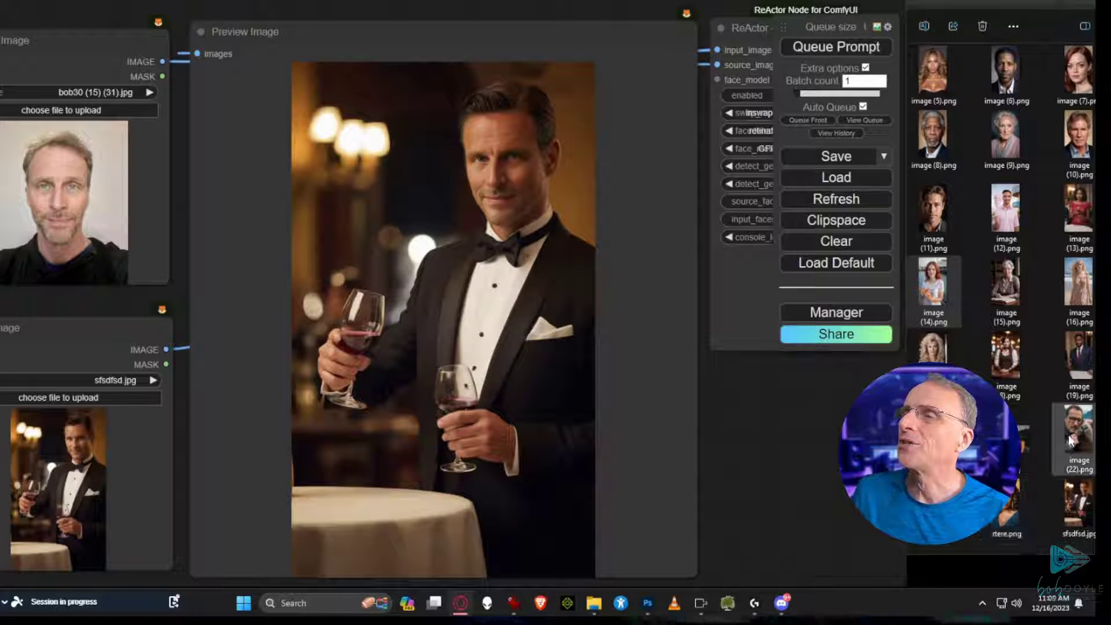
- Make the lumberjack photo the target, trying image (6).png and then image (10).png as source face
{"action": "left_click_drag", "start_coordinate": [1077, 437], "coordinate": [54, 505]}
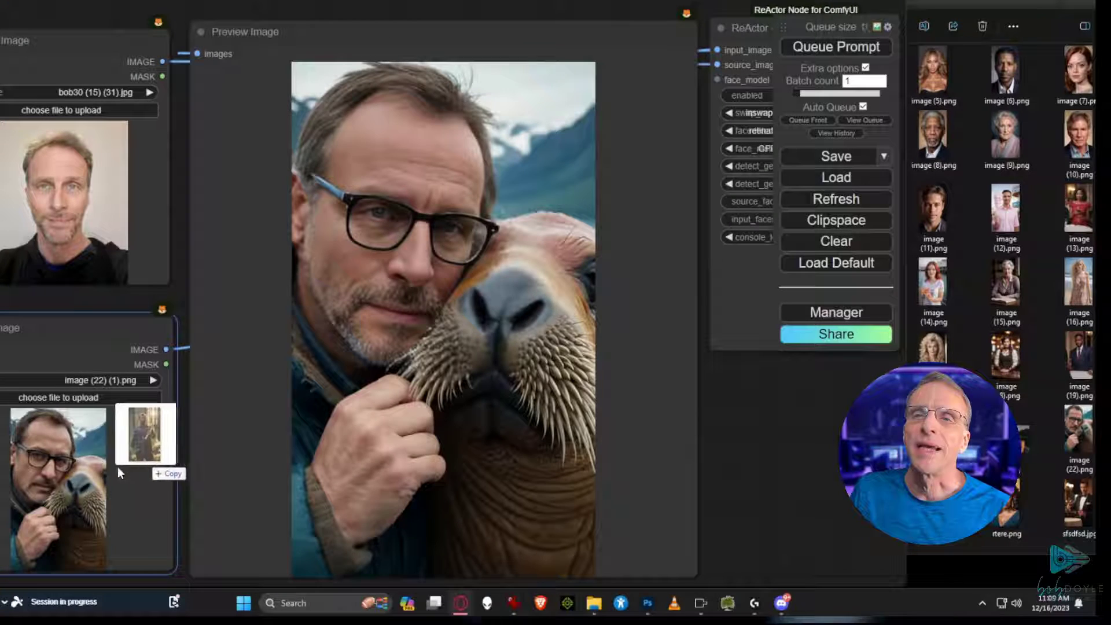
{"action": "left_click_drag", "start_coordinate": [118, 473], "coordinate": [87, 480]}
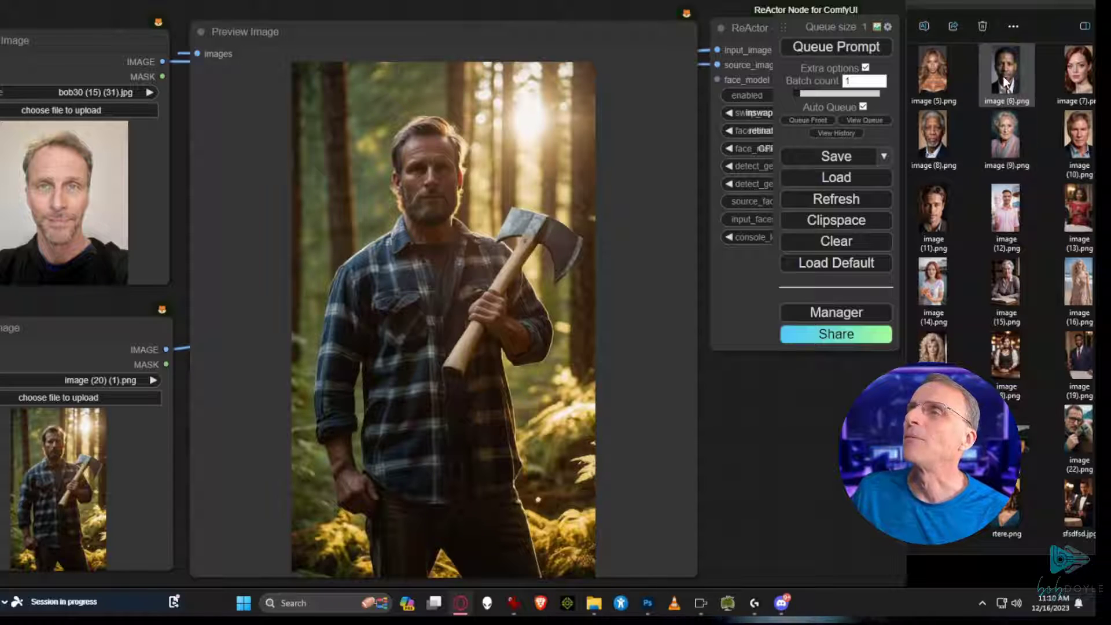
{"action": "left_click_drag", "start_coordinate": [1005, 75], "coordinate": [64, 208]}
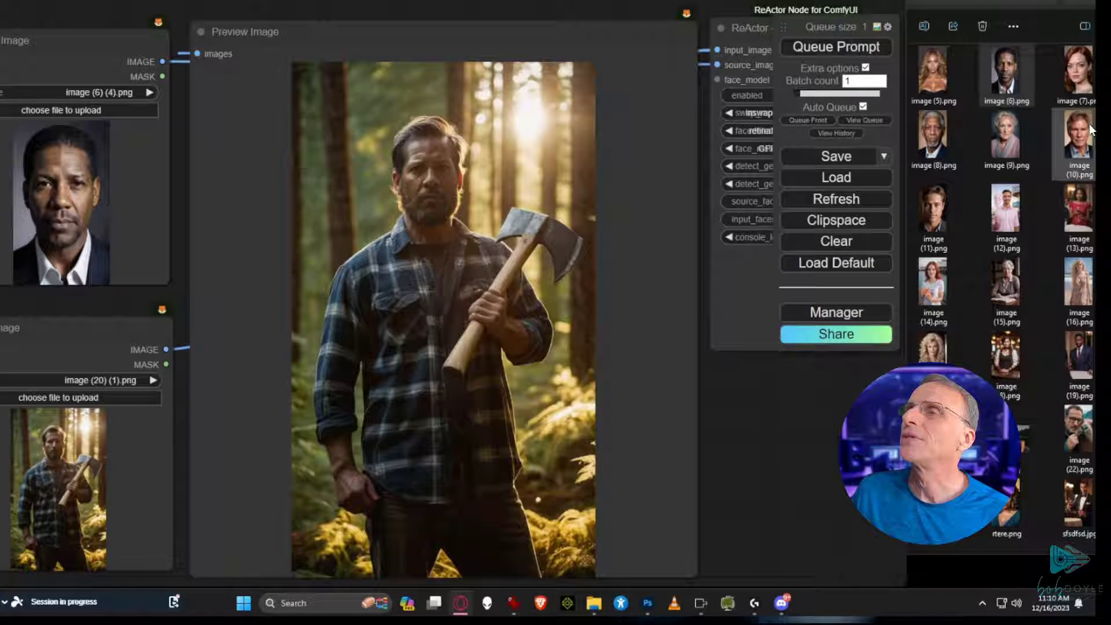
{"action": "left_click_drag", "start_coordinate": [1079, 133], "coordinate": [570, 257]}
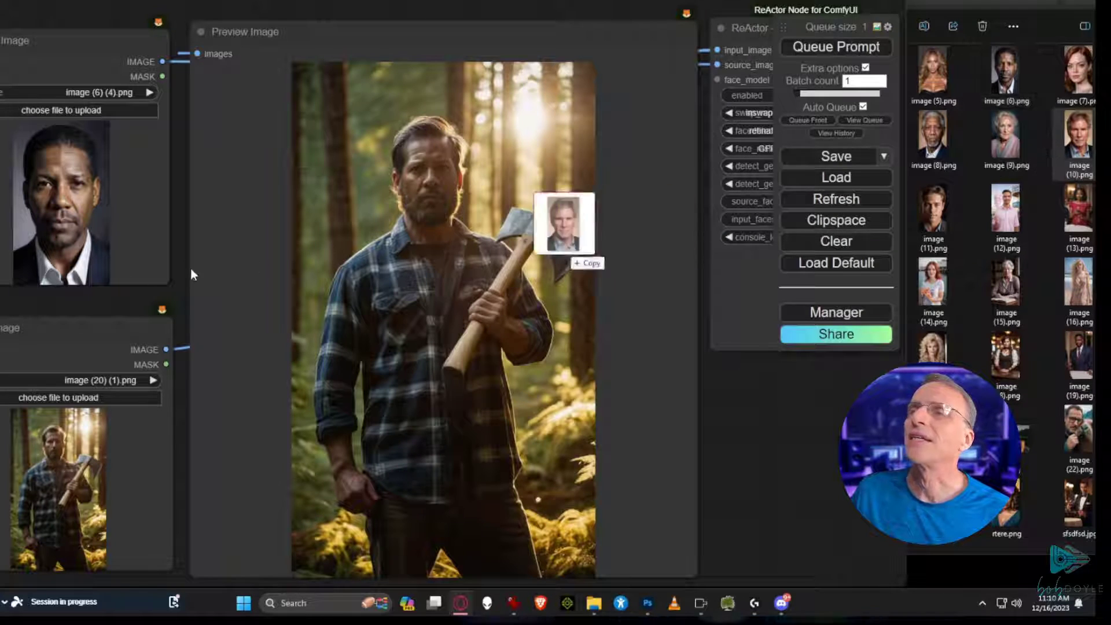
{"action": "left_click_drag", "start_coordinate": [192, 275], "coordinate": [65, 229]}
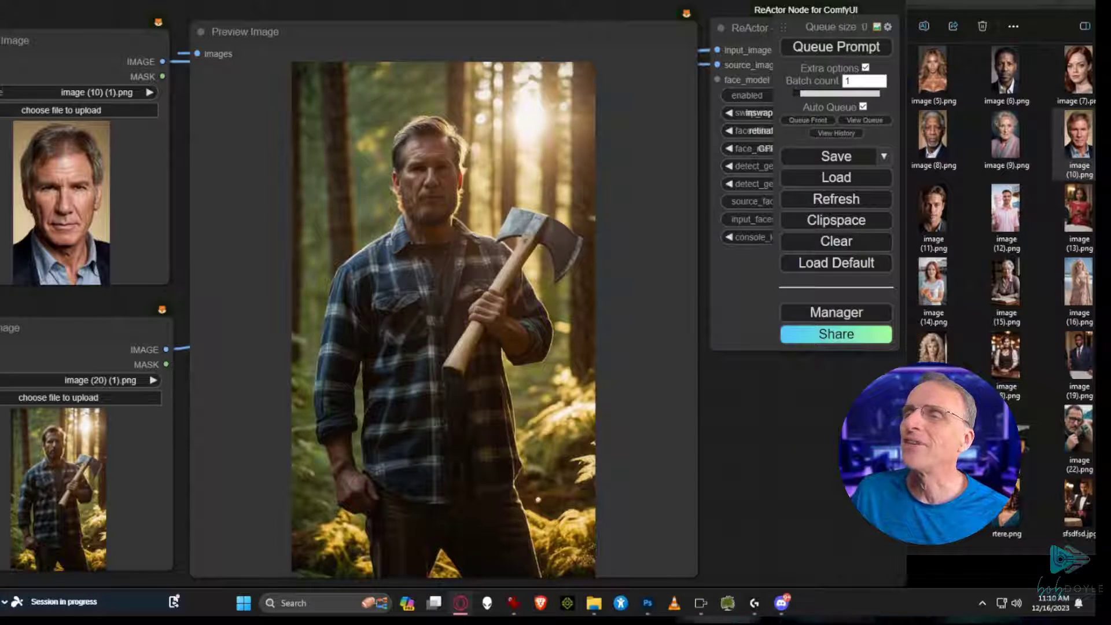
- Swap image (9).png onto the woman reading, then bring in the lakeside couple photo as target
{"action": "left_click_drag", "start_coordinate": [1006, 440], "coordinate": [11, 533]}
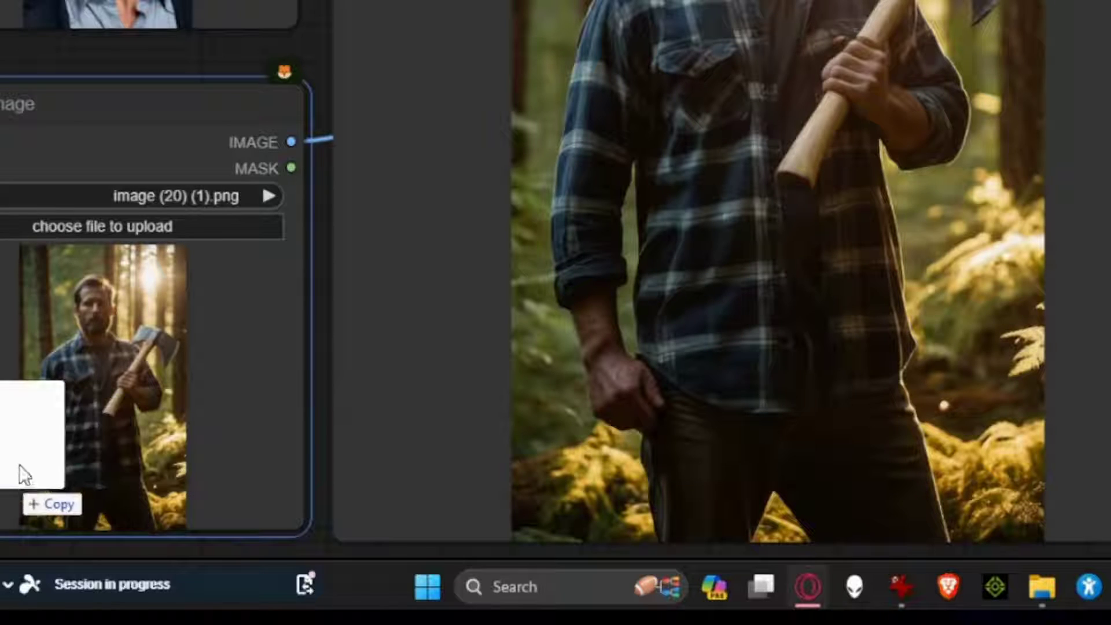
{"action": "left_click_drag", "start_coordinate": [19, 465], "coordinate": [19, 464]}
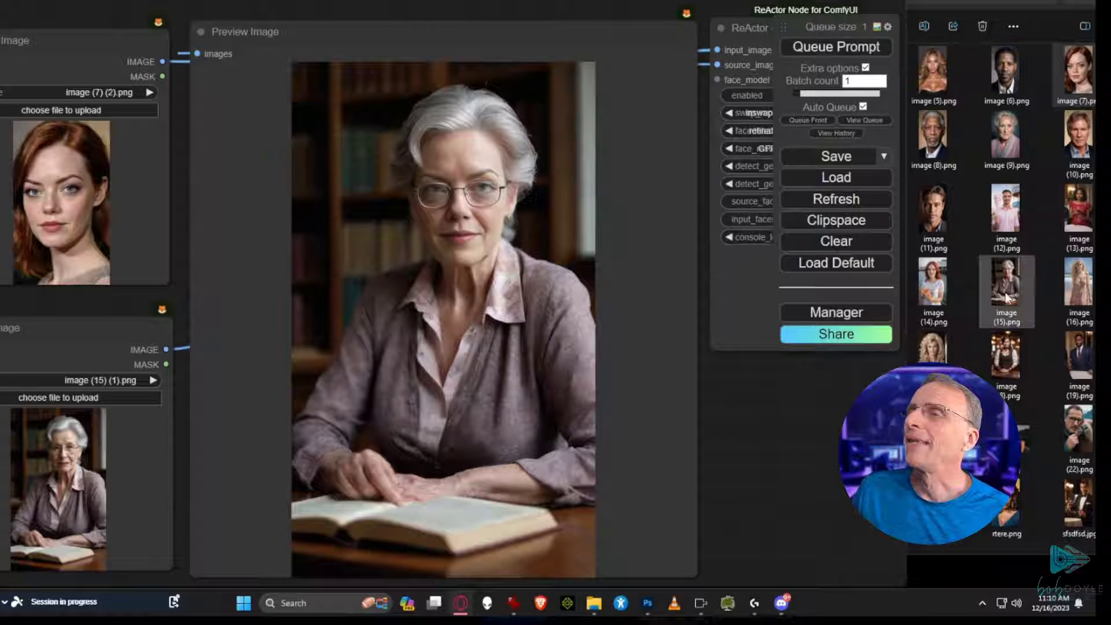
{"action": "left_click_drag", "start_coordinate": [1006, 134], "coordinate": [55, 184]}
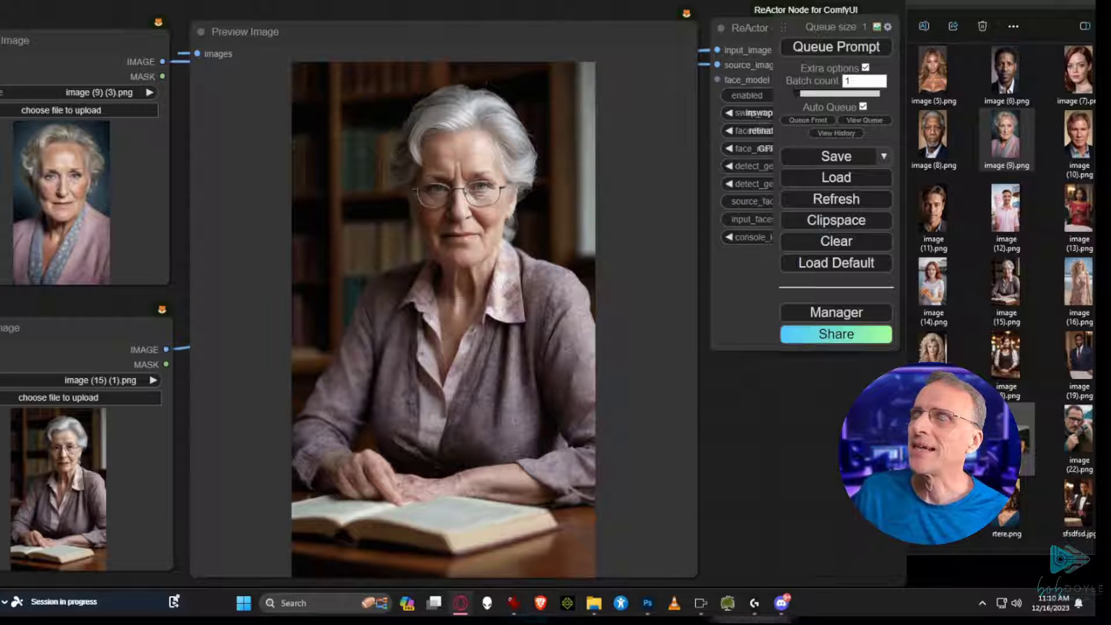
{"action": "left_click_drag", "start_coordinate": [1006, 497], "coordinate": [71, 490]}
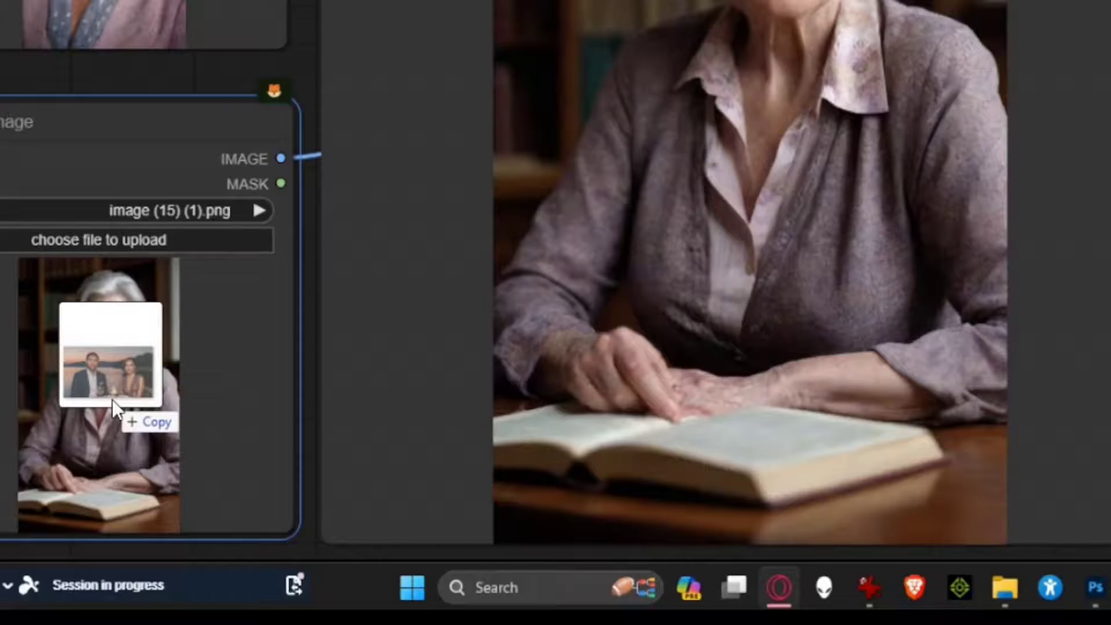
- Set the lakeside couple photo as target and image (5).png as the source face
{"action": "left_click_drag", "start_coordinate": [112, 399], "coordinate": [113, 402]}
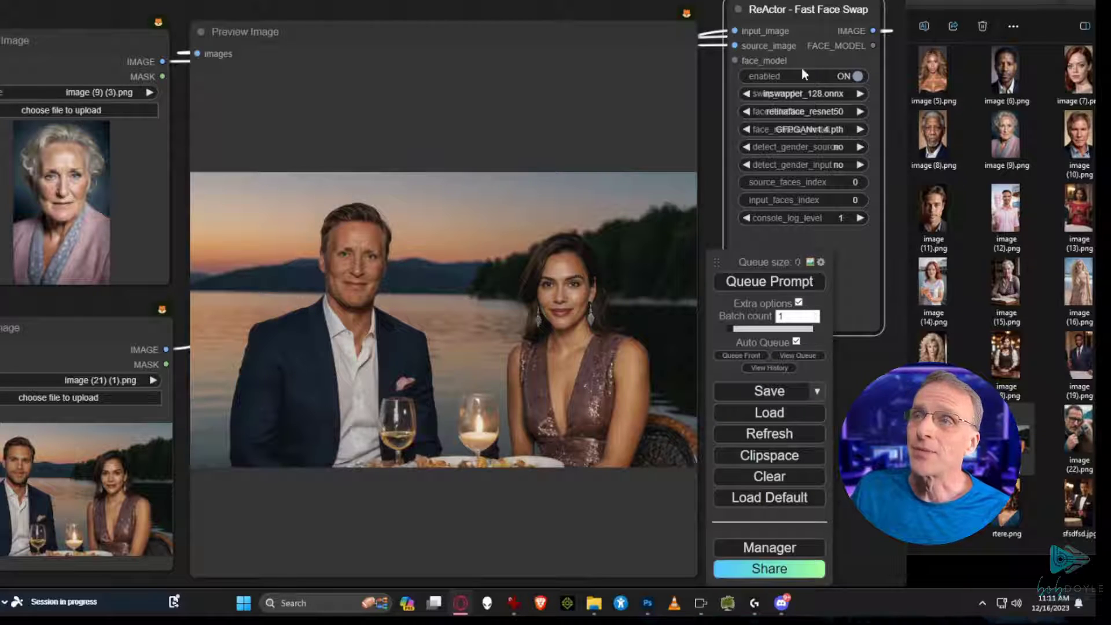
{"action": "scroll", "coordinate": [830, 206], "scroll_direction": "up", "scroll_amount": 10}
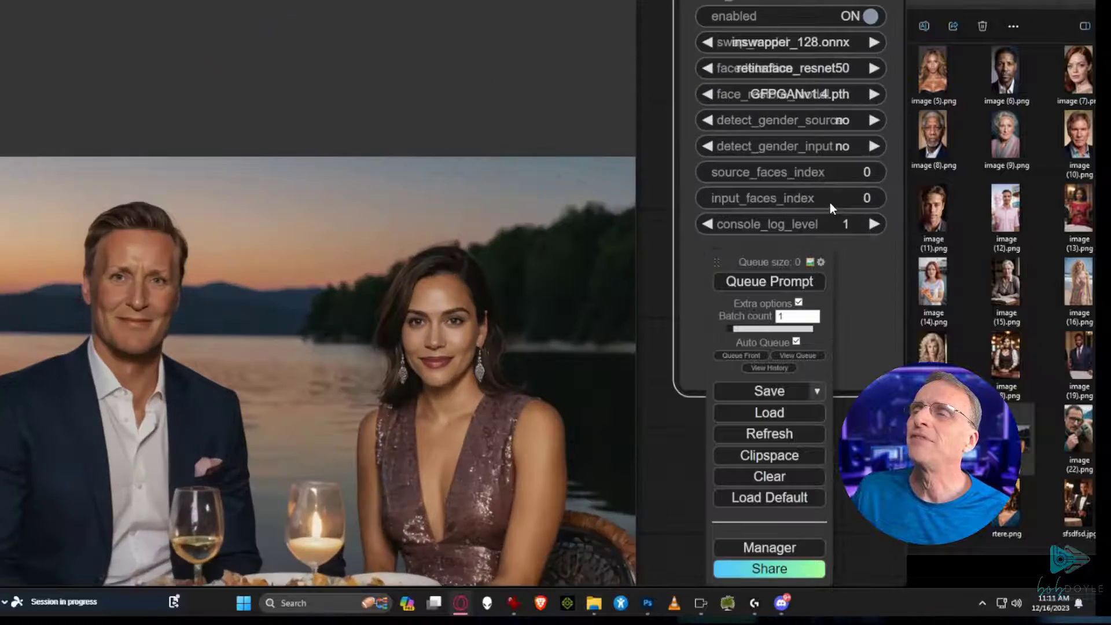
{"action": "left_click_drag", "start_coordinate": [532, 407], "coordinate": [684, 293]}
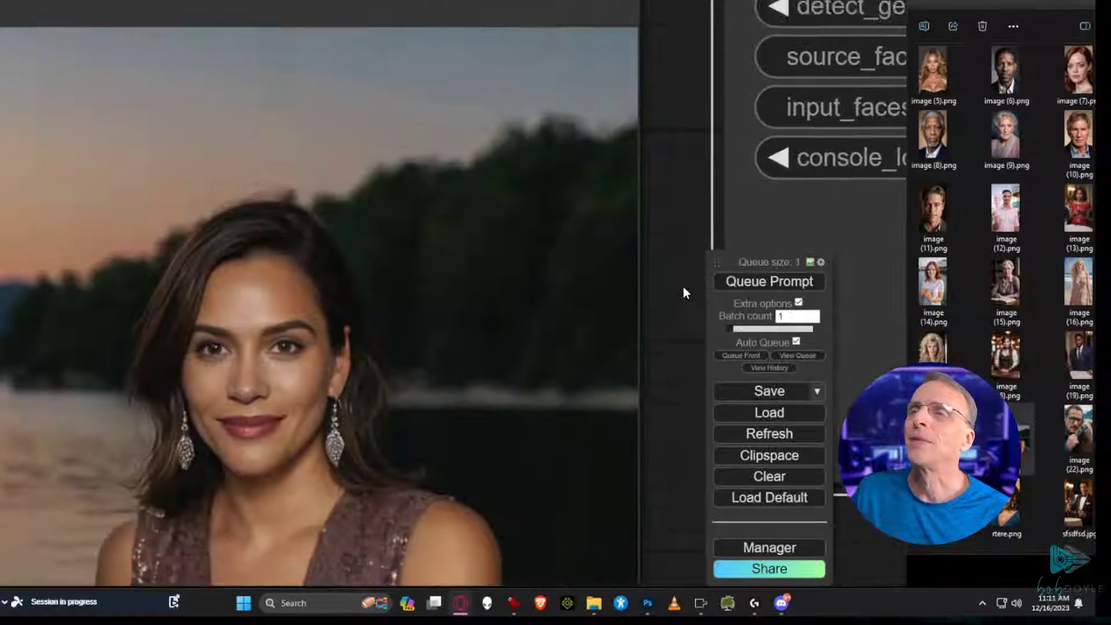
{"action": "scroll", "coordinate": [642, 384], "scroll_direction": "down", "scroll_amount": 6}
{"action": "left_click_drag", "start_coordinate": [661, 466], "coordinate": [672, 363]}
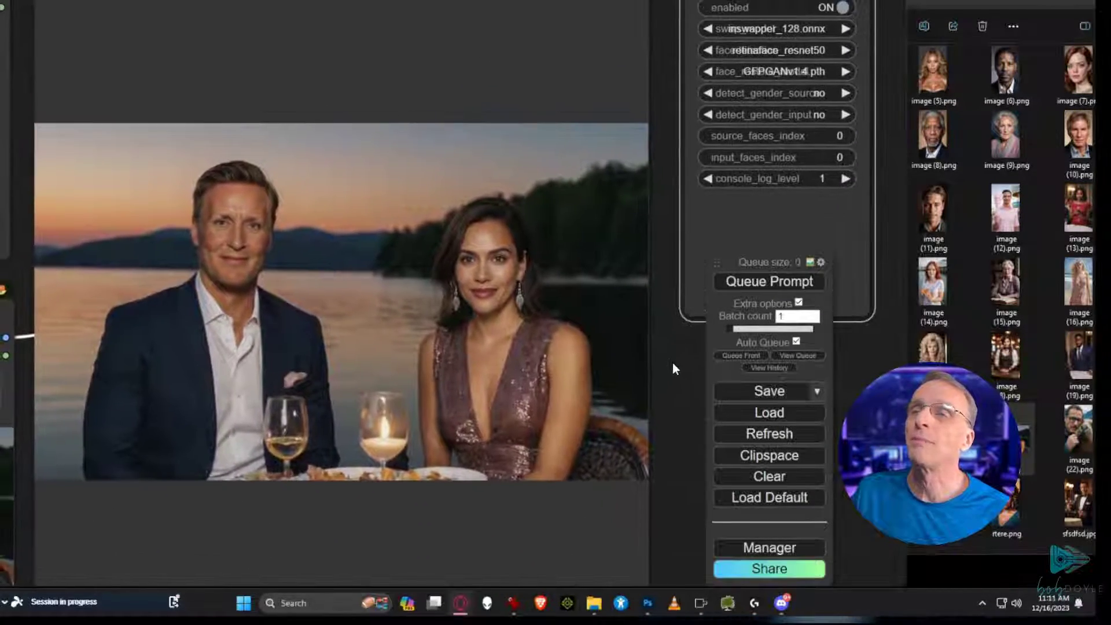
{"action": "scroll", "coordinate": [676, 382], "scroll_direction": "down", "scroll_amount": 3}
{"action": "left_click_drag", "start_coordinate": [695, 398], "coordinate": [689, 406]}
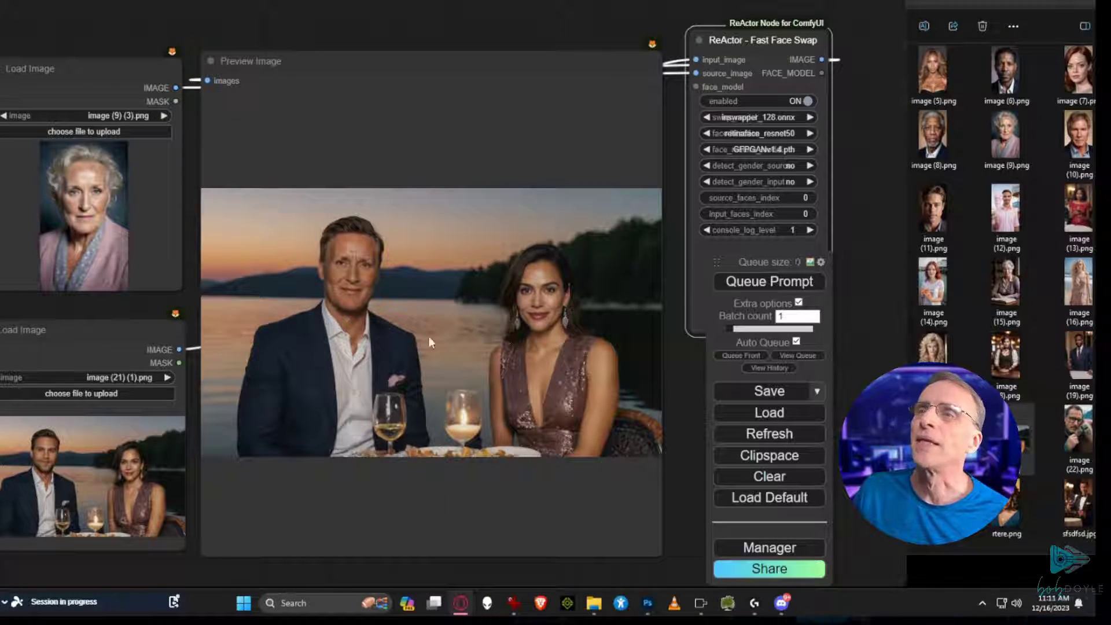
{"action": "left_click_drag", "start_coordinate": [933, 72], "coordinate": [53, 235]}
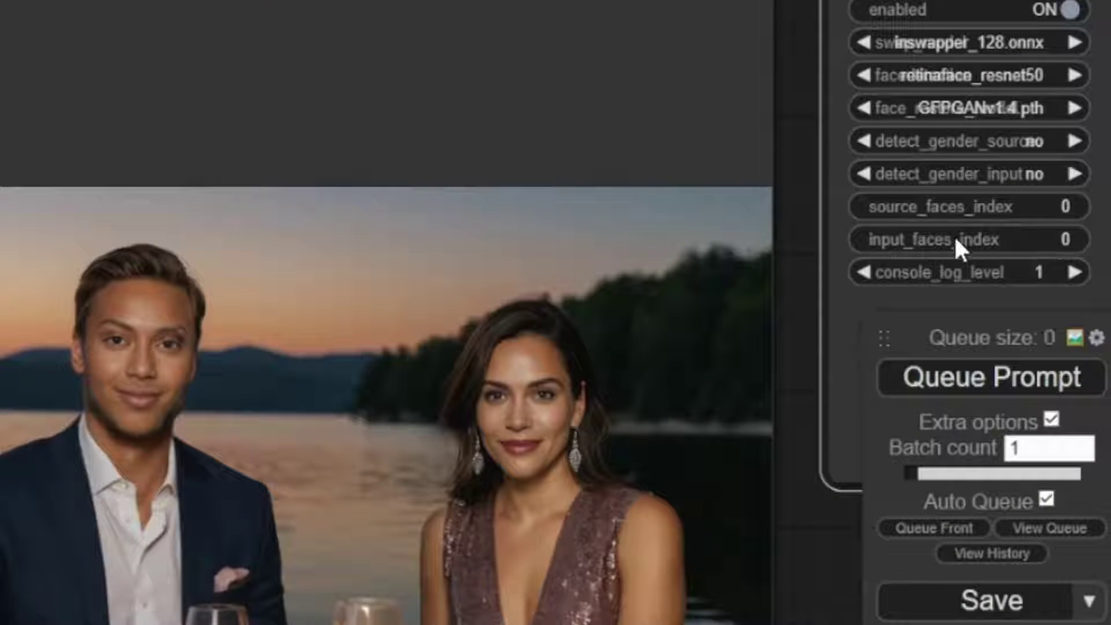
- Set ReActor's input_faces_index to 1 so the woman receives the swapped face
{"action": "left_click", "coordinate": [955, 240]}
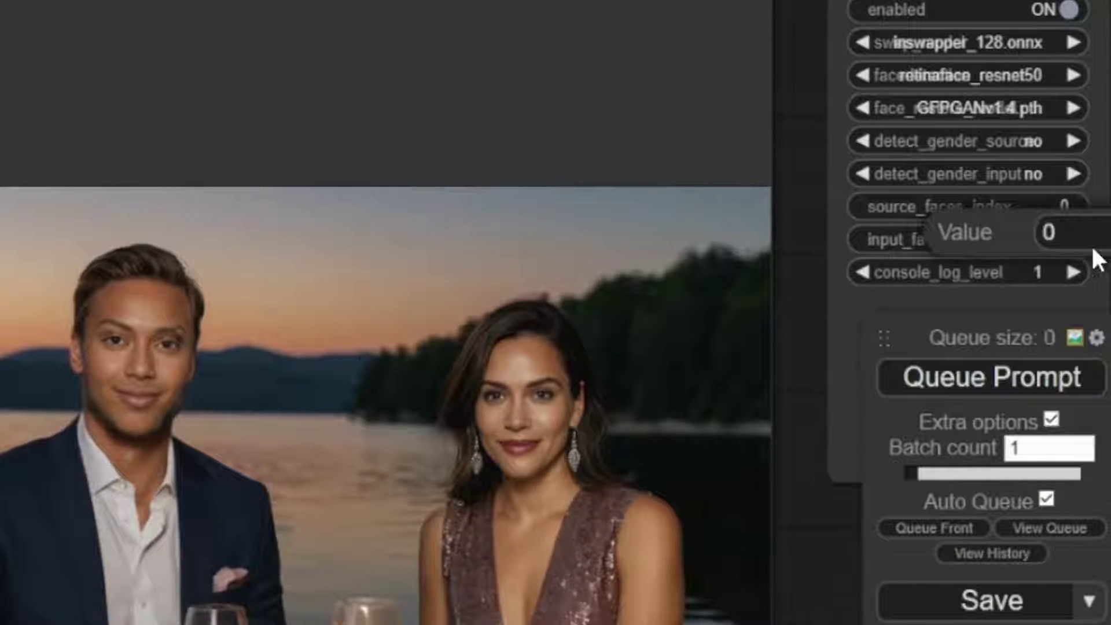
{"action": "double_click", "coordinate": [1045, 232]}
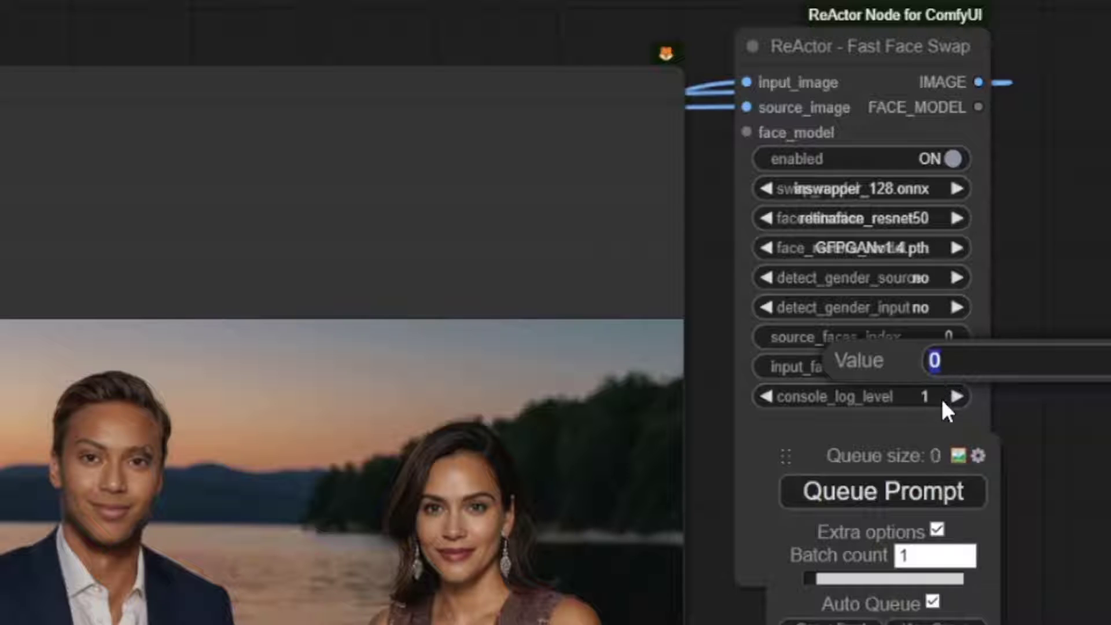
{"action": "type", "text": "1"}
{"action": "key", "text": "Return"}
{"action": "key", "text": "ctrl+Return"}
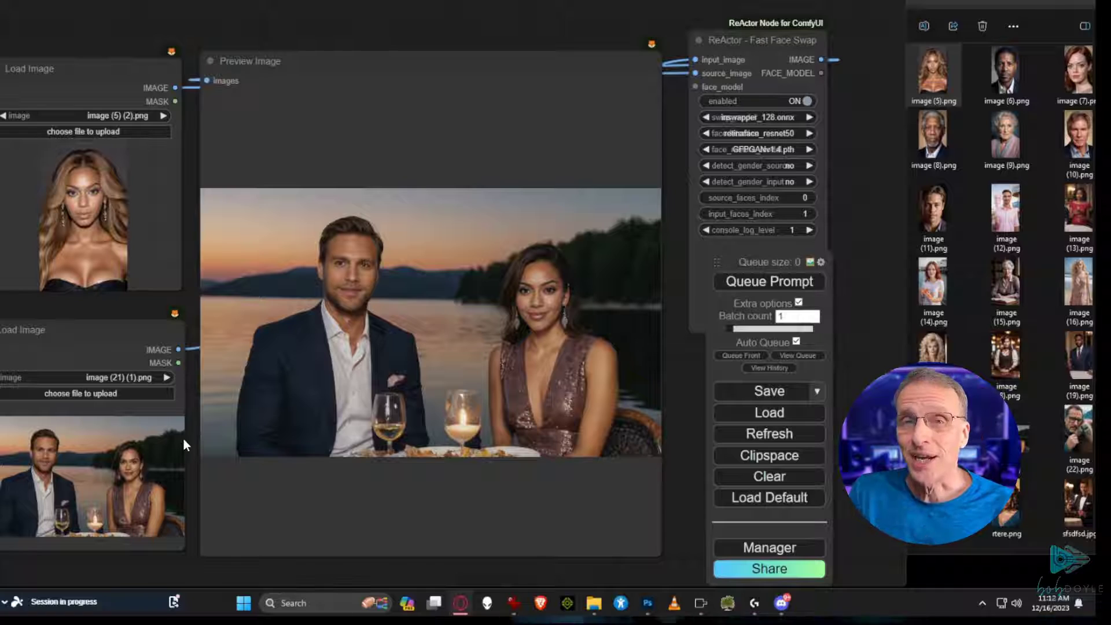
- Copy the swapped couple result from Preview Image and paste it into the target Load Image node
{"action": "left_click", "coordinate": [183, 438]}
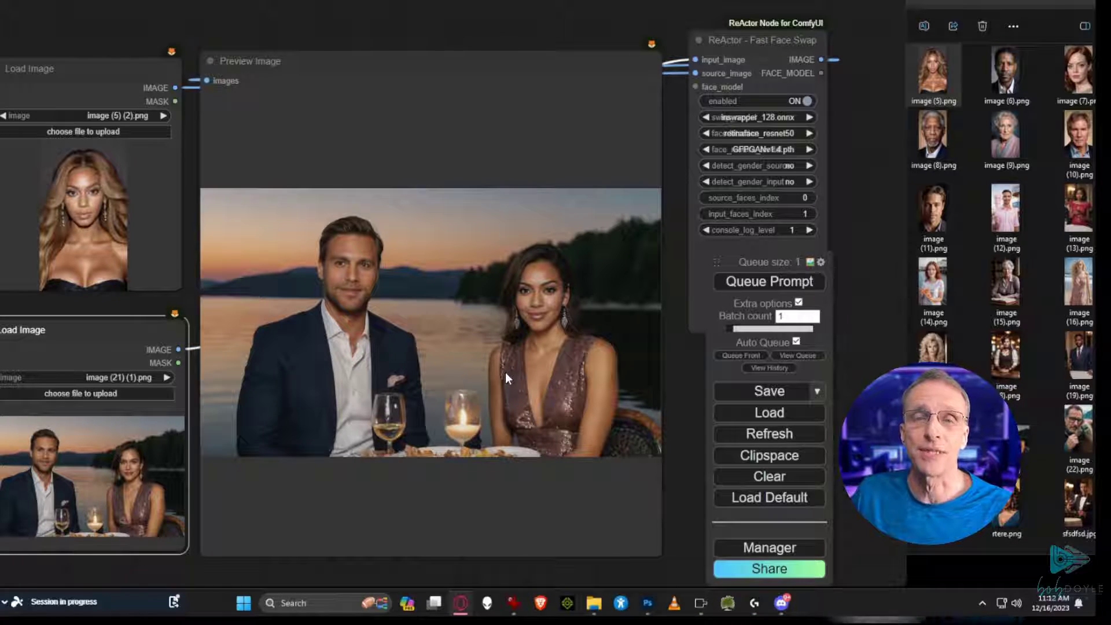
{"action": "key", "text": "ctrl+Return"}
{"action": "key", "text": "ctrl+Return"}
{"action": "key", "text": "ctrl+Return"}
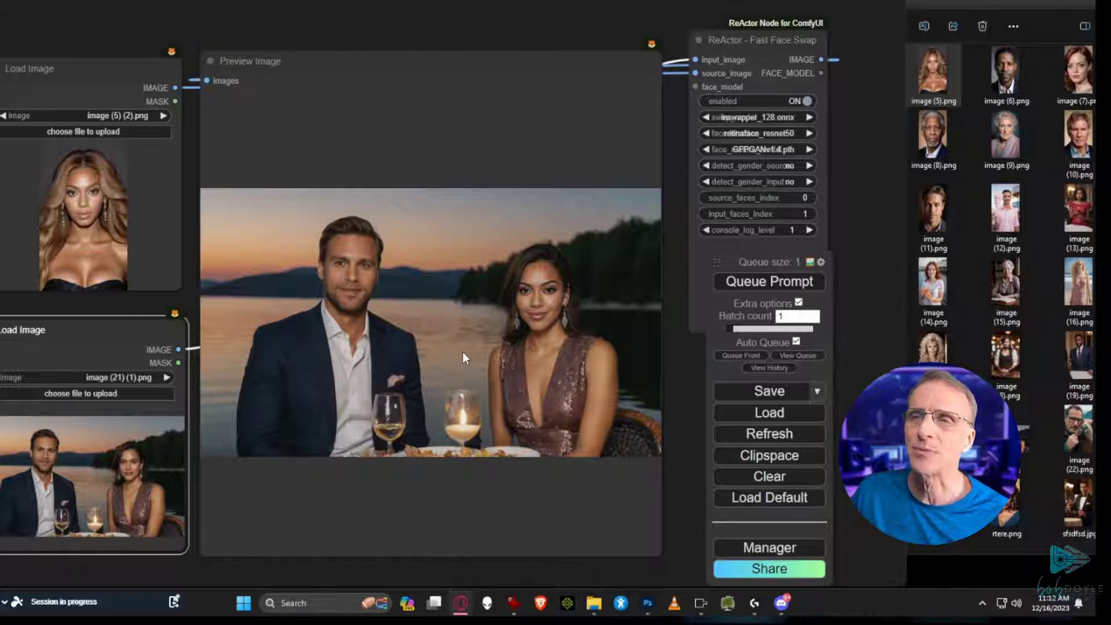
{"action": "right_click", "coordinate": [461, 349]}
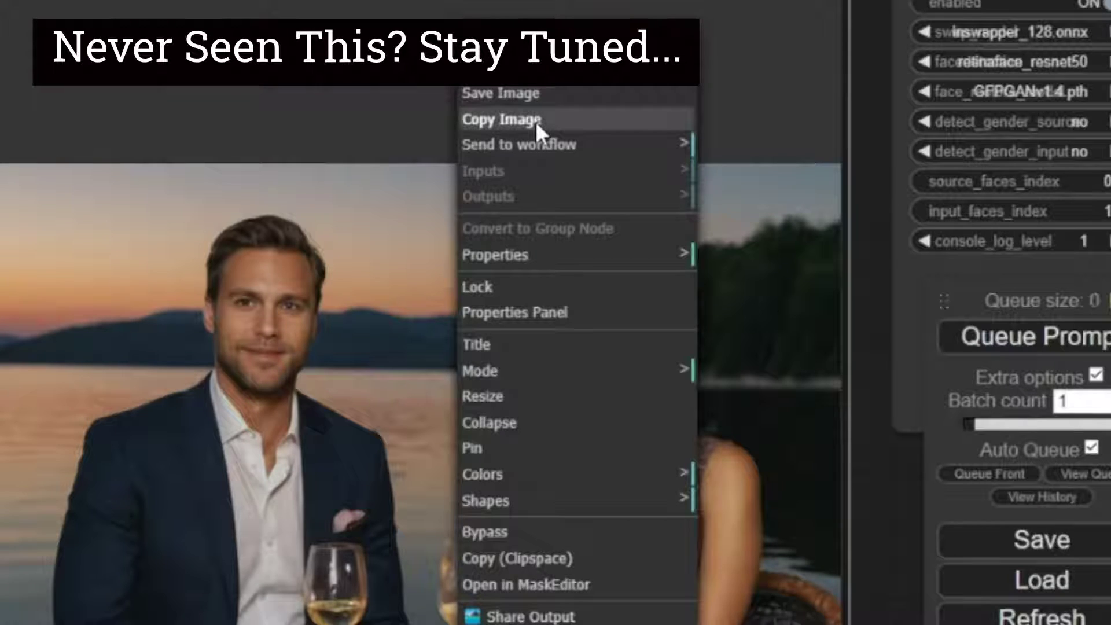
{"action": "left_click", "coordinate": [533, 119]}
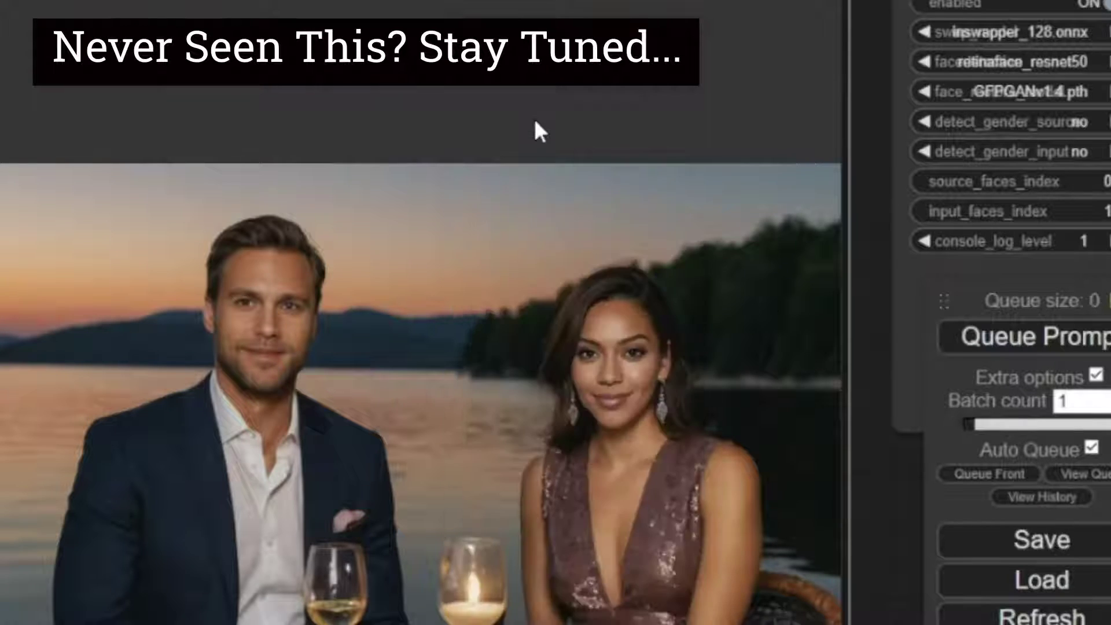
{"action": "left_click", "coordinate": [133, 282]}
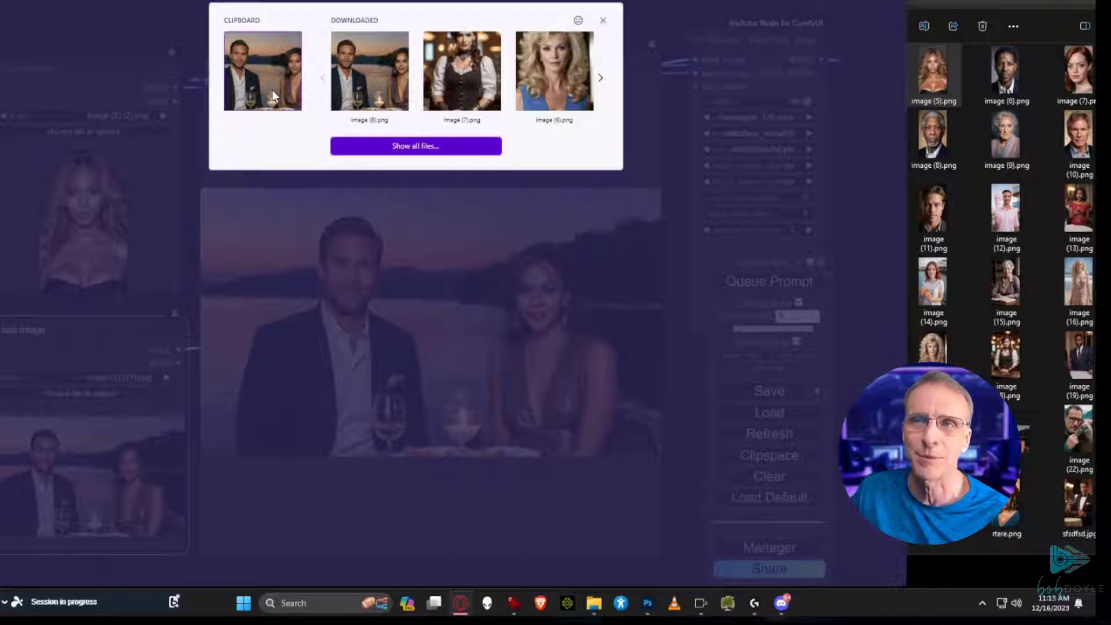
{"action": "left_click", "coordinate": [272, 90]}
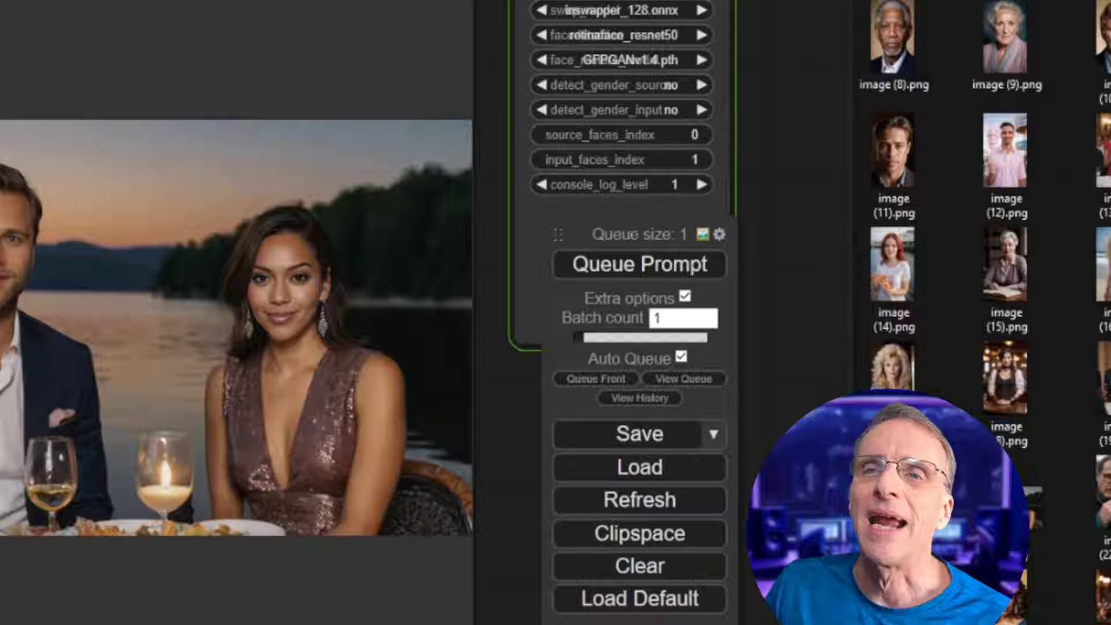
- Change input_faces_index back to 0
{"action": "left_click", "coordinate": [692, 161]}
{"action": "key", "text": "BackSpace"}
{"action": "type", "text": "0"}
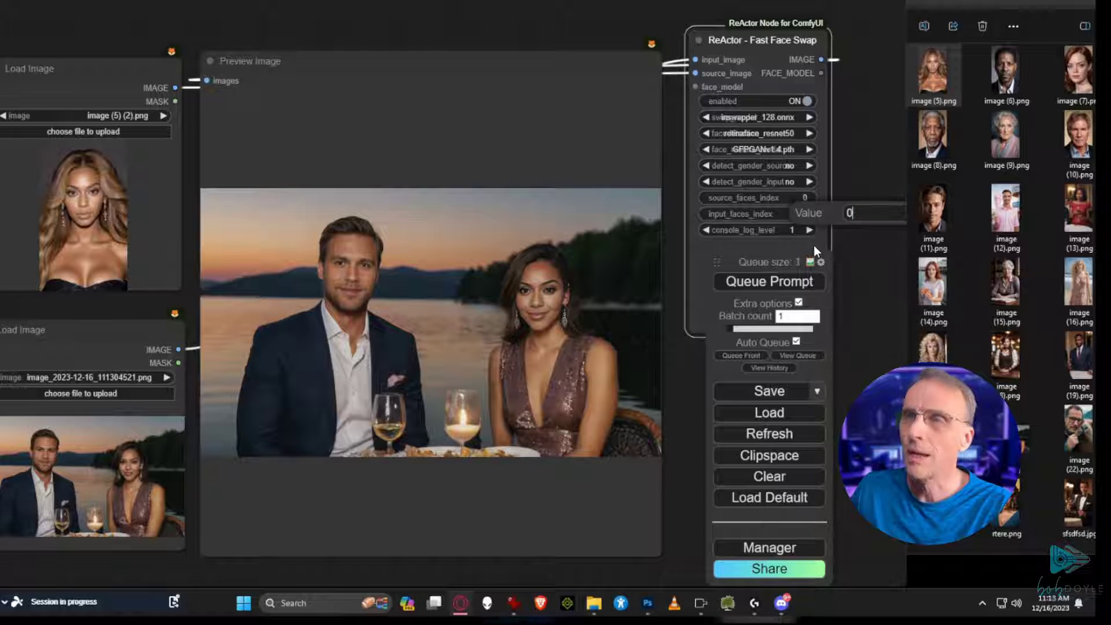
- Confirm face index 0 and swap the image (11).png portrait face onto the man
{"action": "key", "text": "Return"}
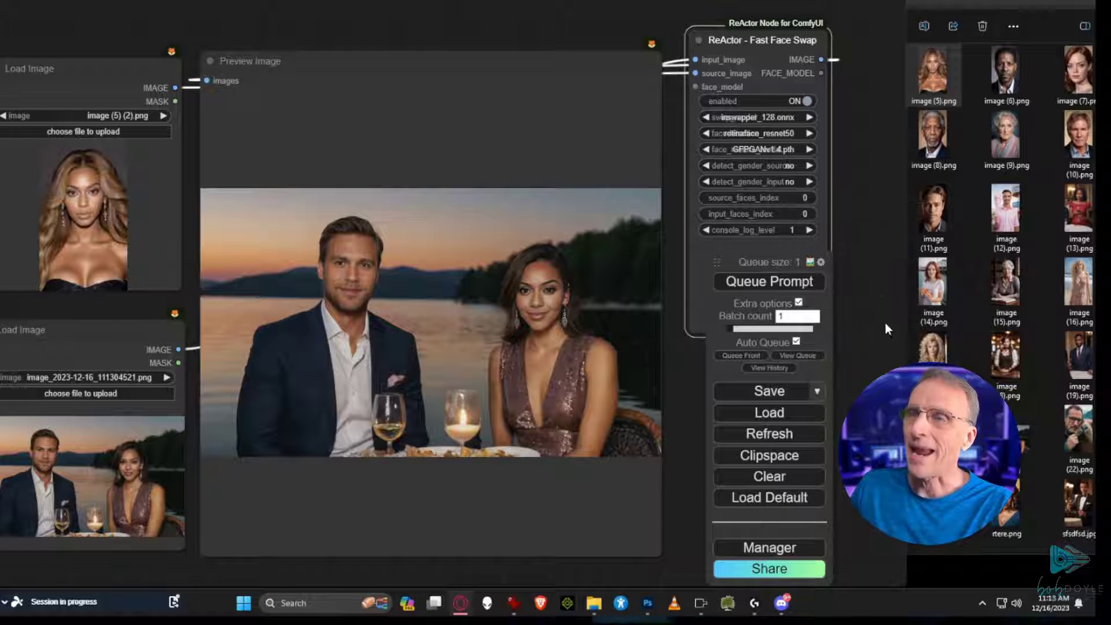
{"action": "left_click_drag", "start_coordinate": [932, 211], "coordinate": [120, 283]}
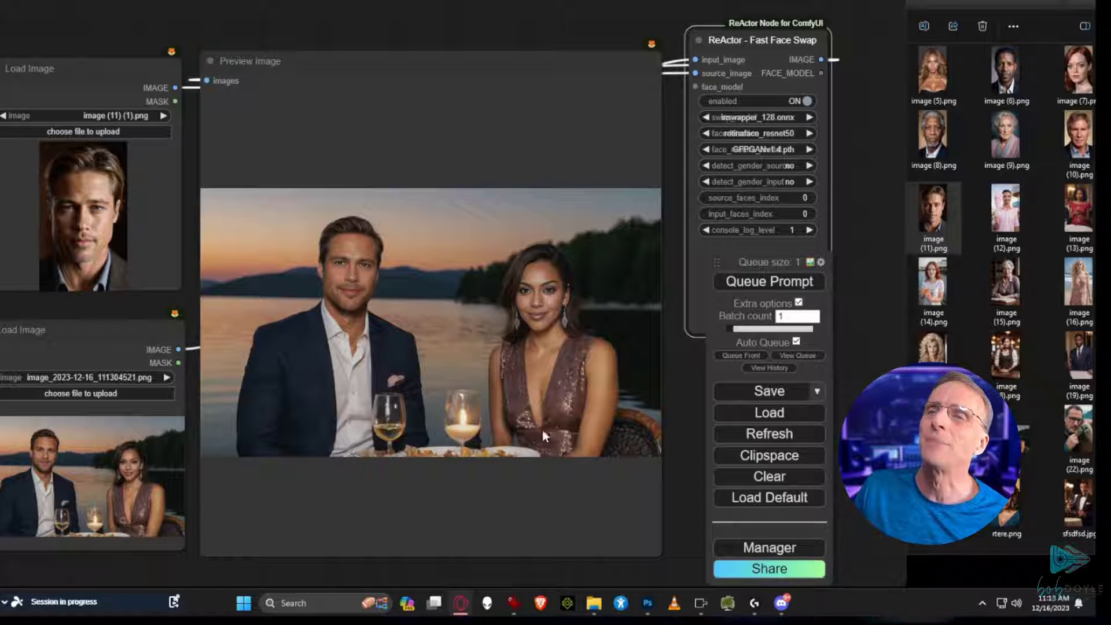
{"action": "left_click_drag", "start_coordinate": [491, 376], "coordinate": [501, 369]}
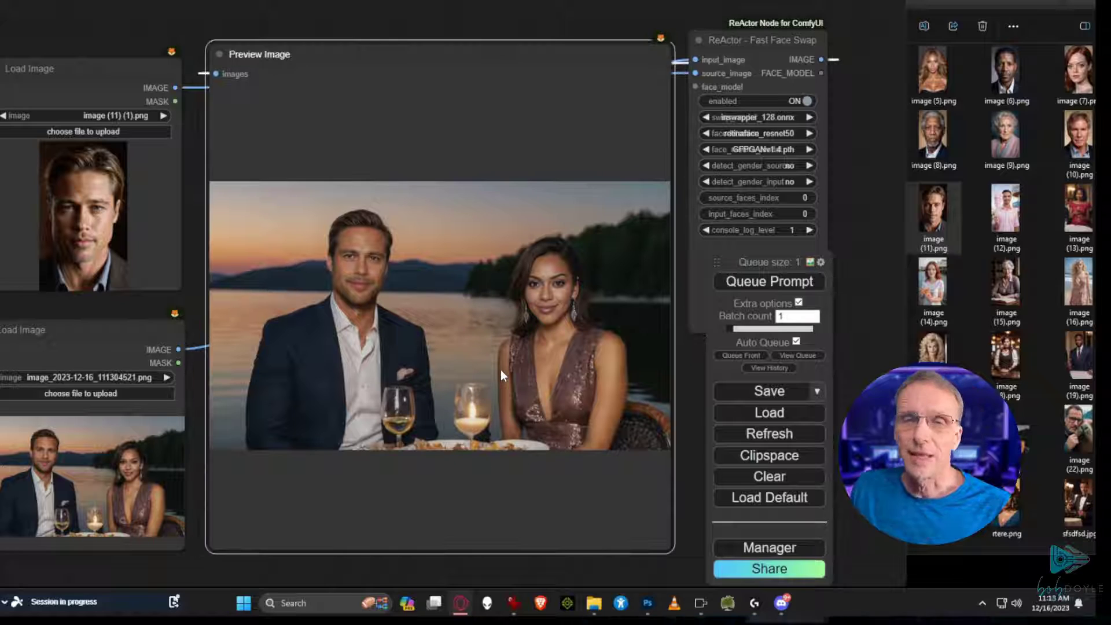
{"action": "right_click", "coordinate": [506, 259]}
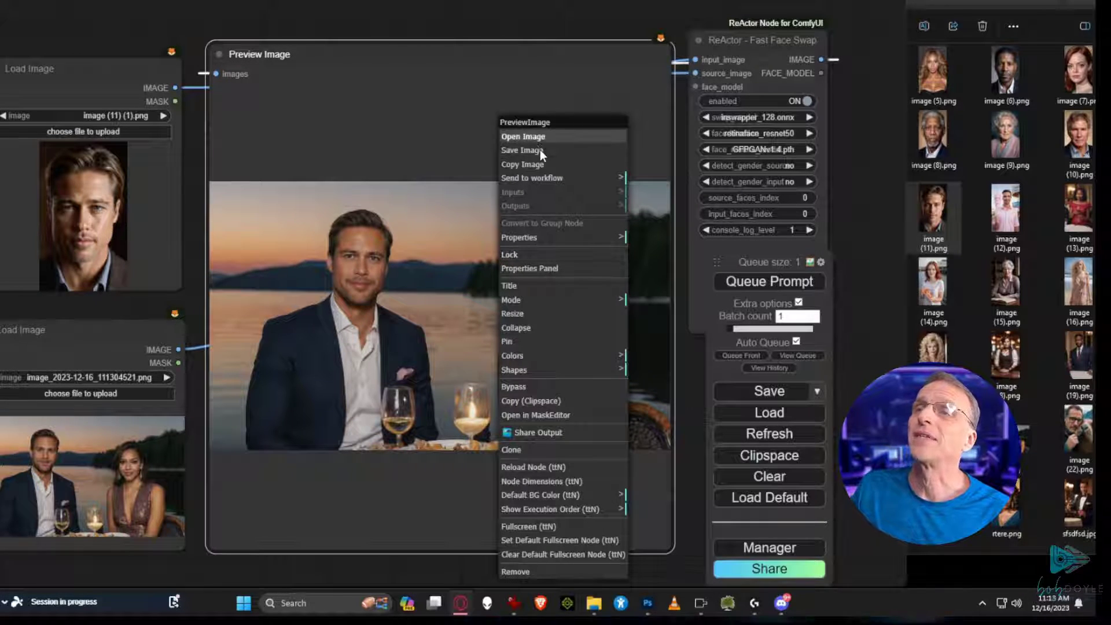
{"action": "left_click", "coordinate": [233, 572]}
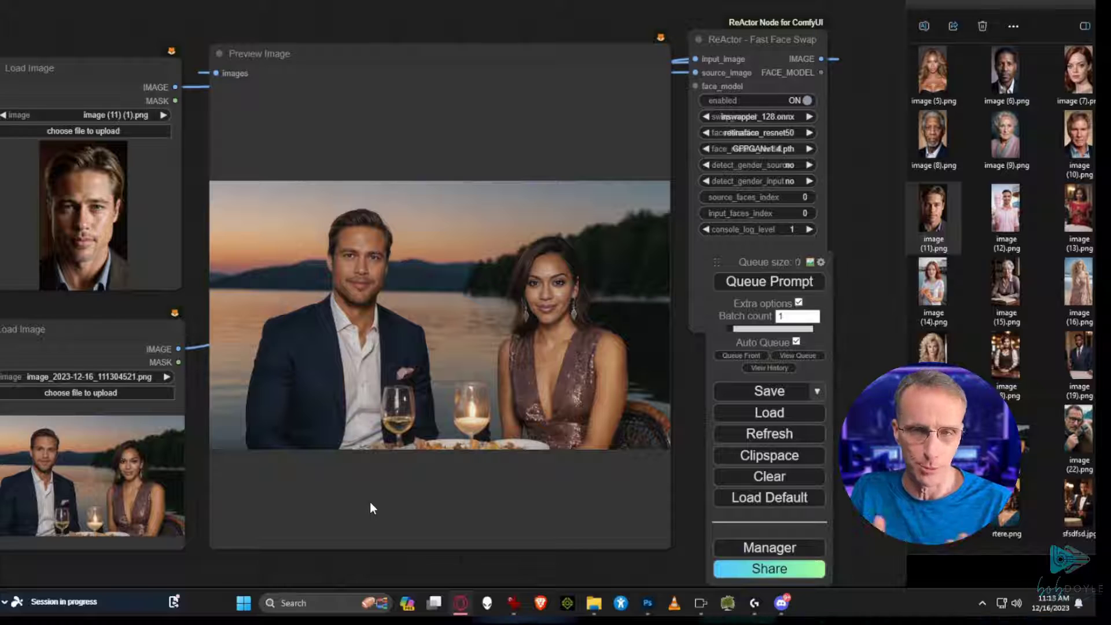
- Load the pizza photo image (14).png as target and red-haired image (7).png as source face
{"action": "left_click_drag", "start_coordinate": [933, 284], "coordinate": [91, 511]}
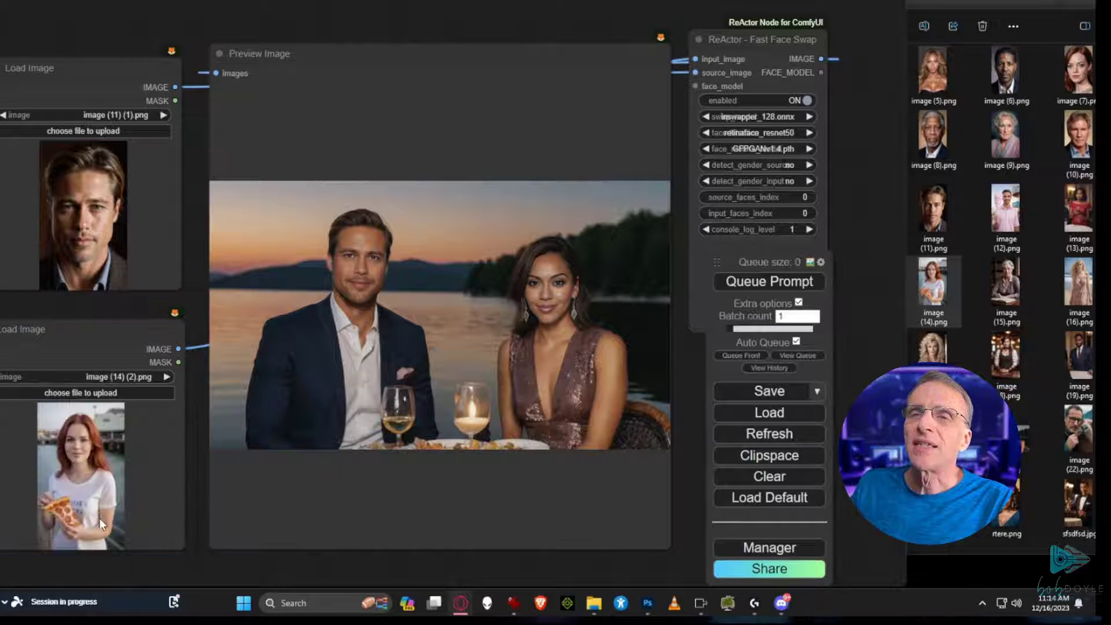
{"action": "left_click_drag", "start_coordinate": [1088, 86], "coordinate": [67, 235]}
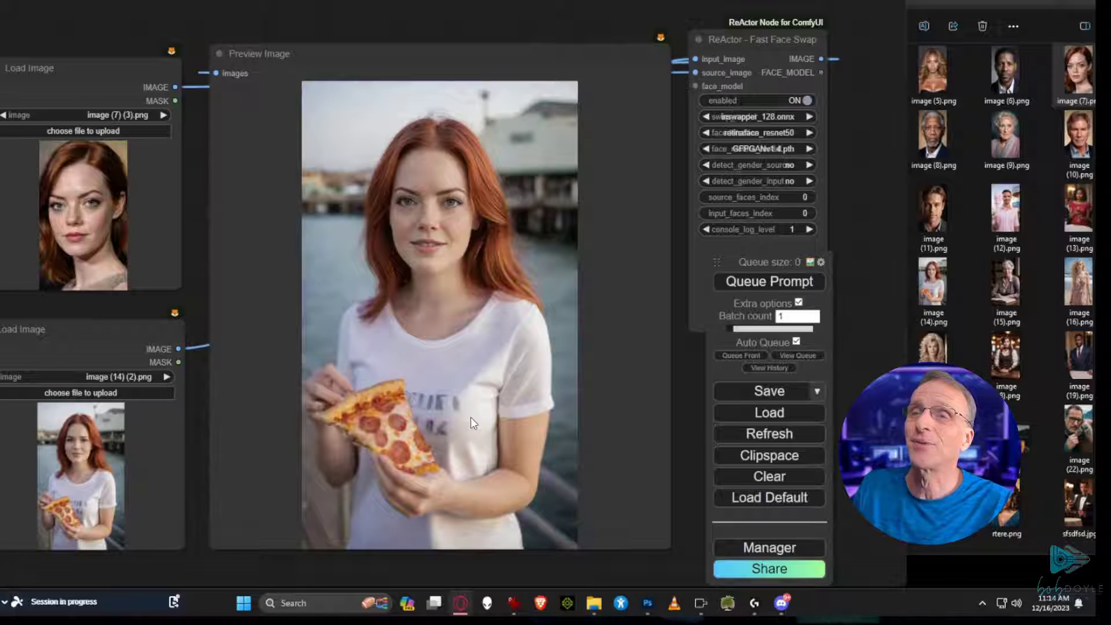
{"action": "right_click", "coordinate": [467, 206]}
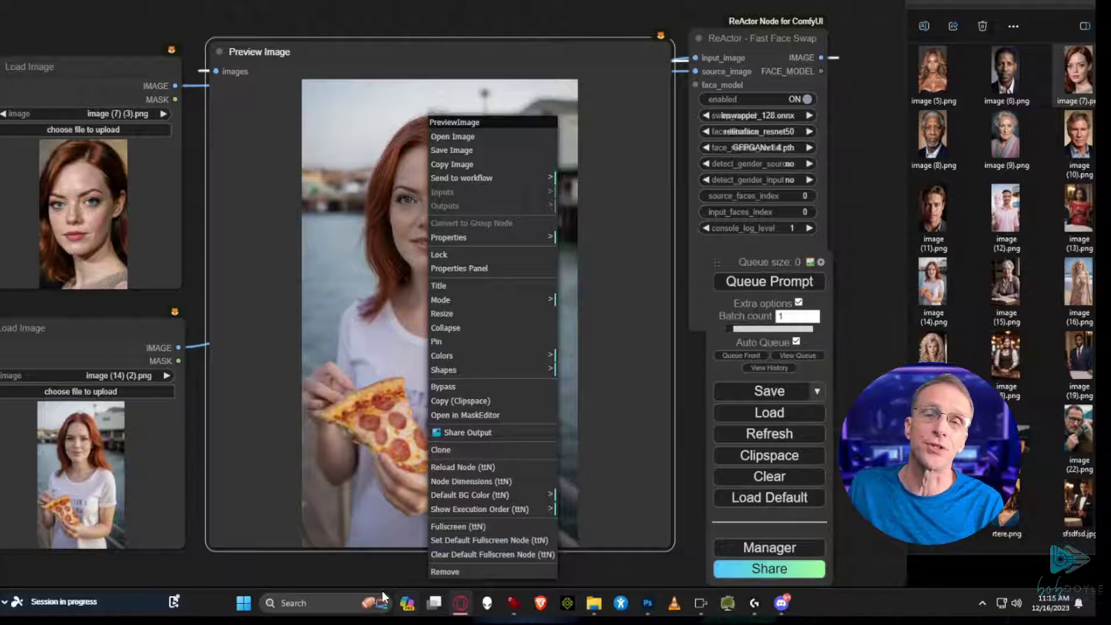
{"action": "left_click", "coordinate": [368, 578]}
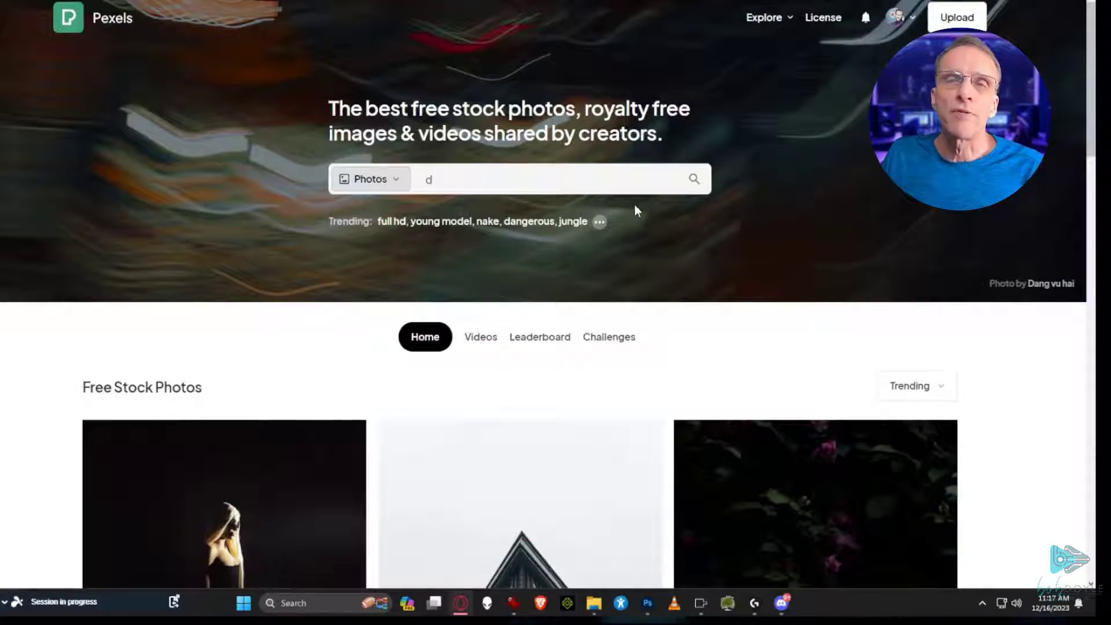
- Search Pexels for 'fashion' and drag the pink-background portrait into ComfyUI as the target image
{"action": "left_click", "coordinate": [554, 183]}
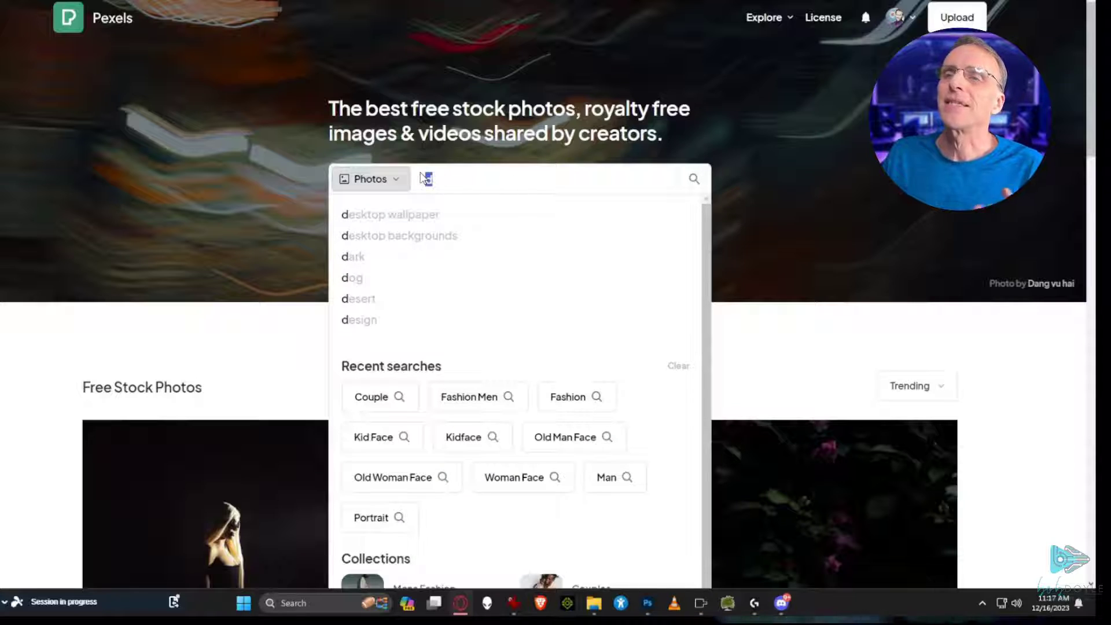
{"action": "key", "text": "BackSpace"}
{"action": "type", "text": "fashion"}
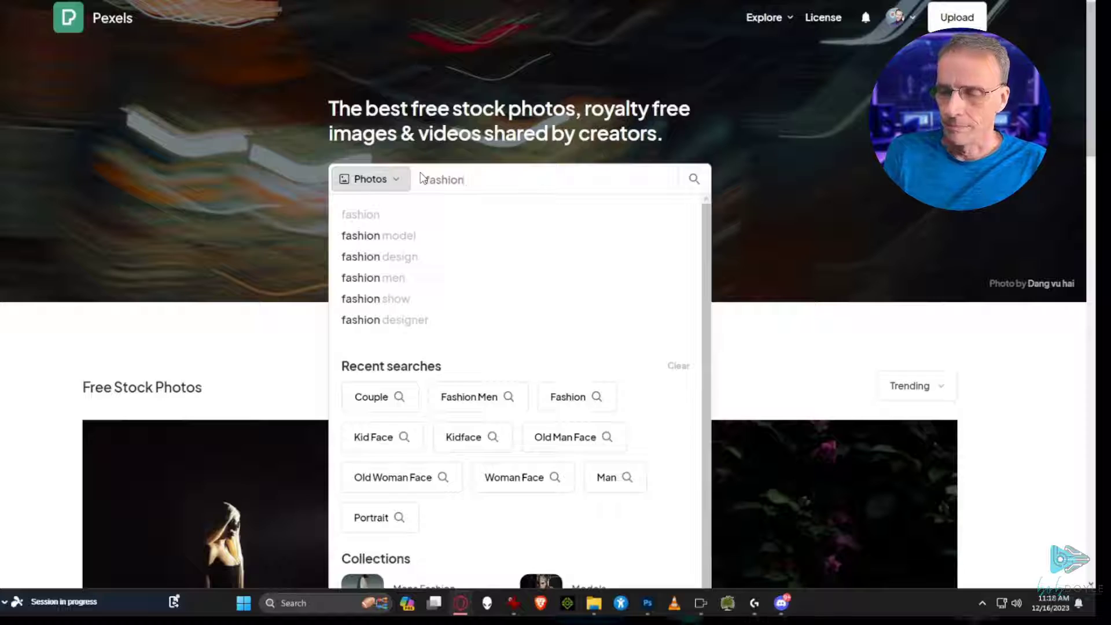
{"action": "key", "text": "Return"}
{"action": "scroll", "coordinate": [554, 392], "scroll_direction": "down", "scroll_amount": 10}
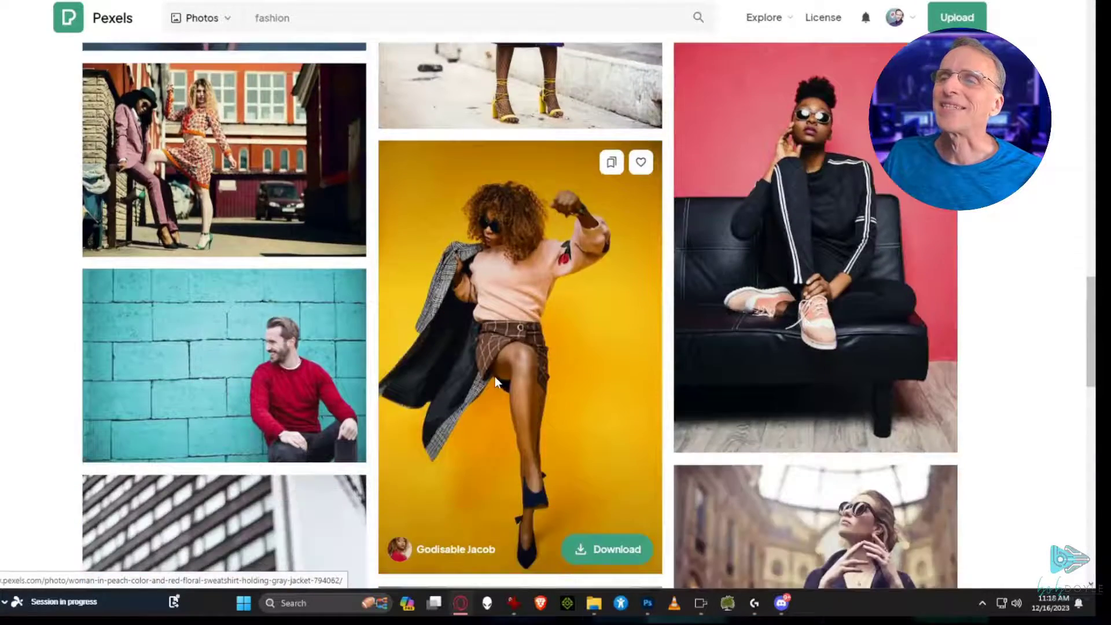
{"action": "scroll", "coordinate": [495, 382], "scroll_direction": "down", "scroll_amount": 5}
{"action": "left_click", "coordinate": [523, 377]}
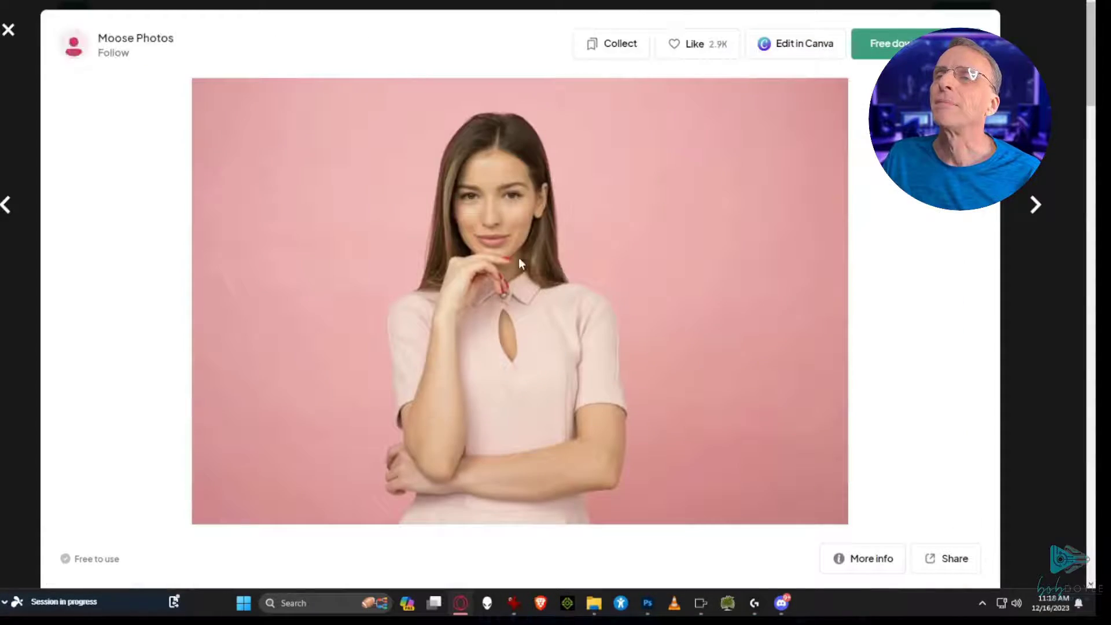
{"action": "left_click_drag", "start_coordinate": [515, 244], "coordinate": [98, 463]}
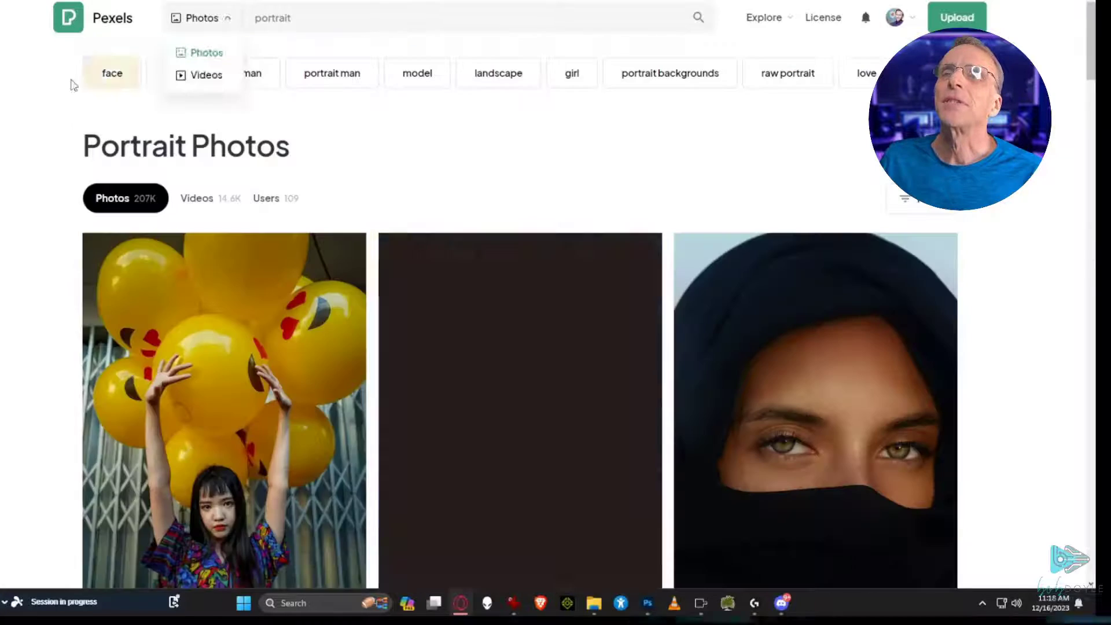
- Drag the elderly woman in a blue headscarf from the portrait results into the source Load Image node
{"action": "scroll", "coordinate": [637, 94], "scroll_direction": "down", "scroll_amount": 10}
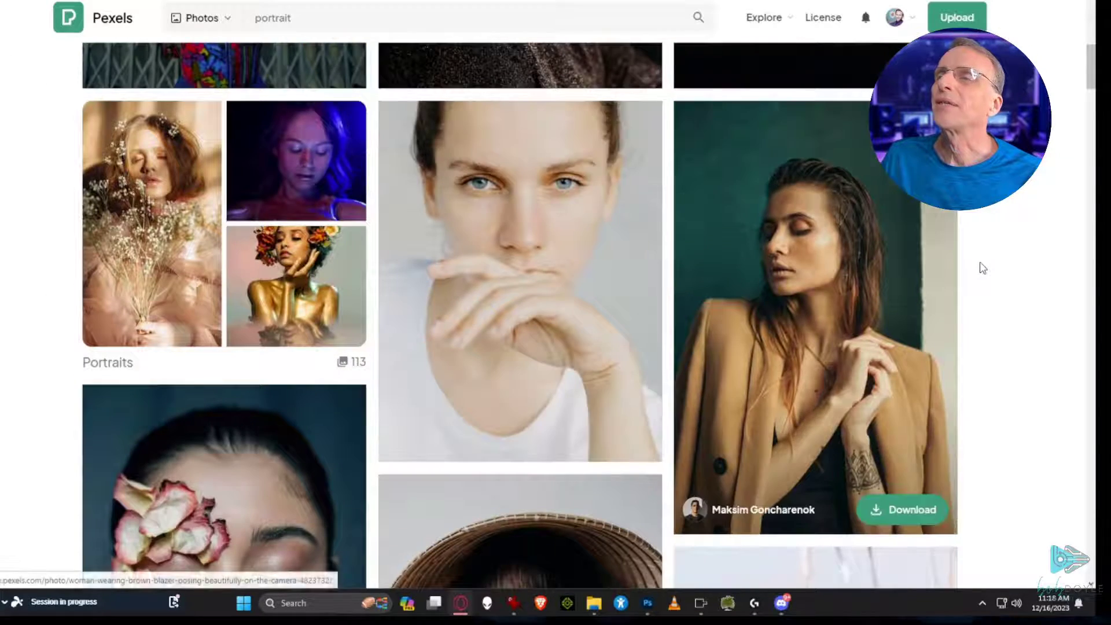
{"action": "scroll", "coordinate": [982, 267], "scroll_direction": "down", "scroll_amount": 15}
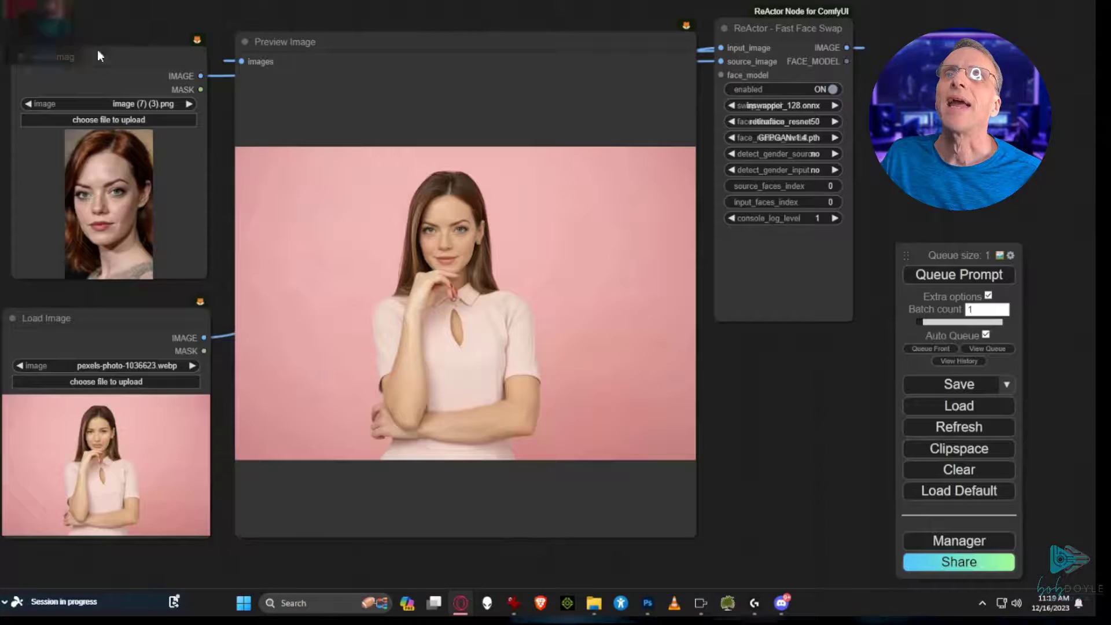
{"action": "left_click_drag", "start_coordinate": [97, 50], "coordinate": [123, 195]}
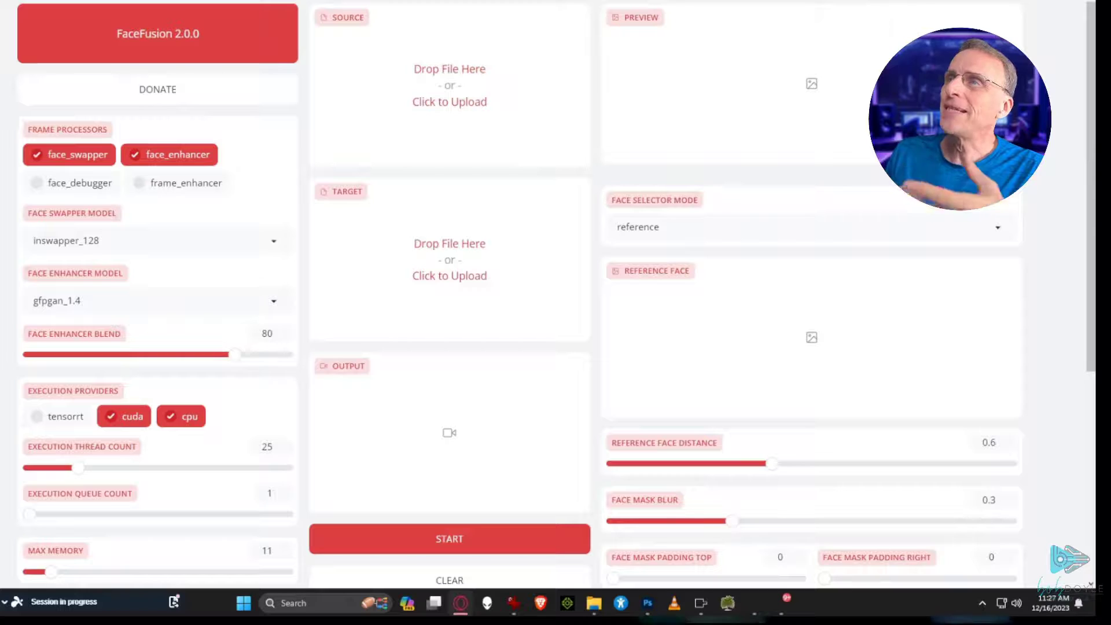
- Beside the images folder, load image (6).png as SOURCE and sfsdfsd.jpg as TARGET
{"action": "key", "text": "super+Left"}
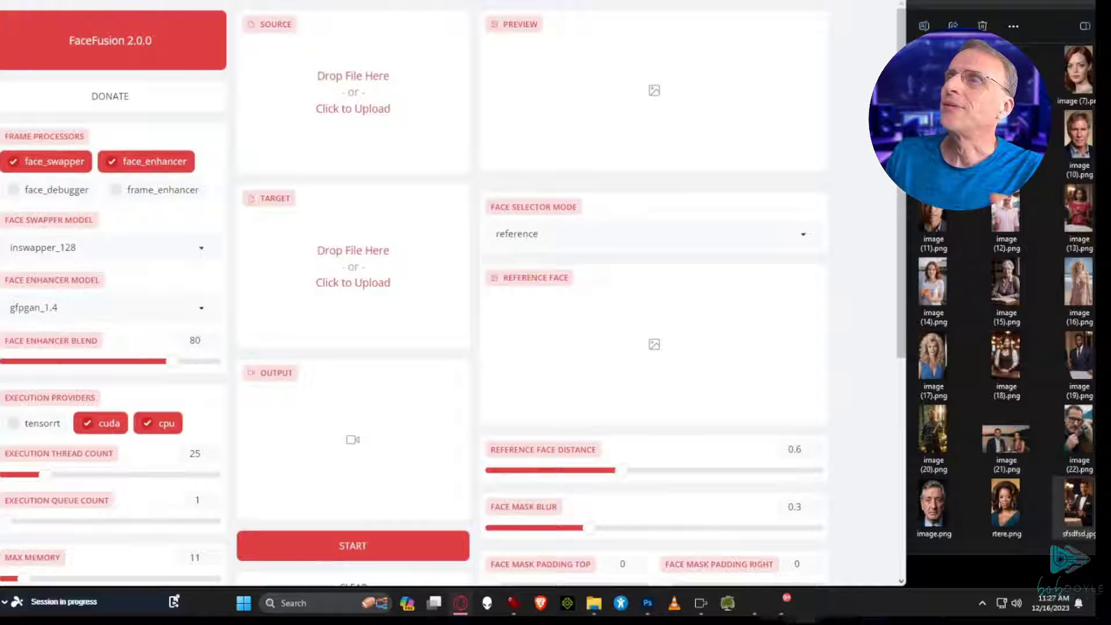
{"action": "left_click_drag", "start_coordinate": [1076, 506], "coordinate": [328, 120]}
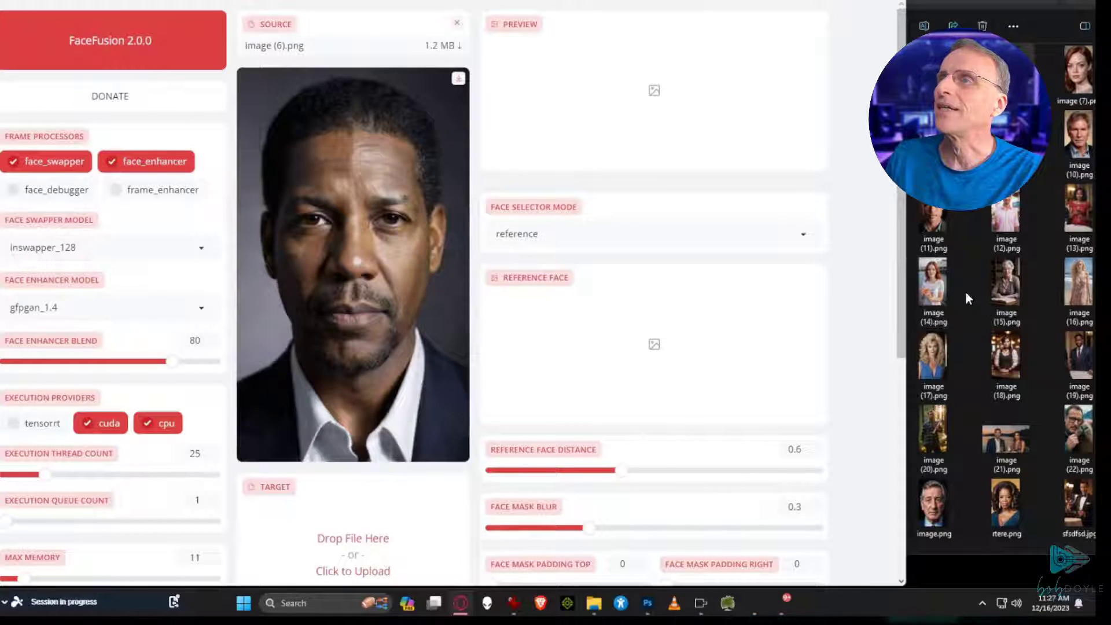
{"action": "left_click_drag", "start_coordinate": [1077, 495], "coordinate": [354, 552]}
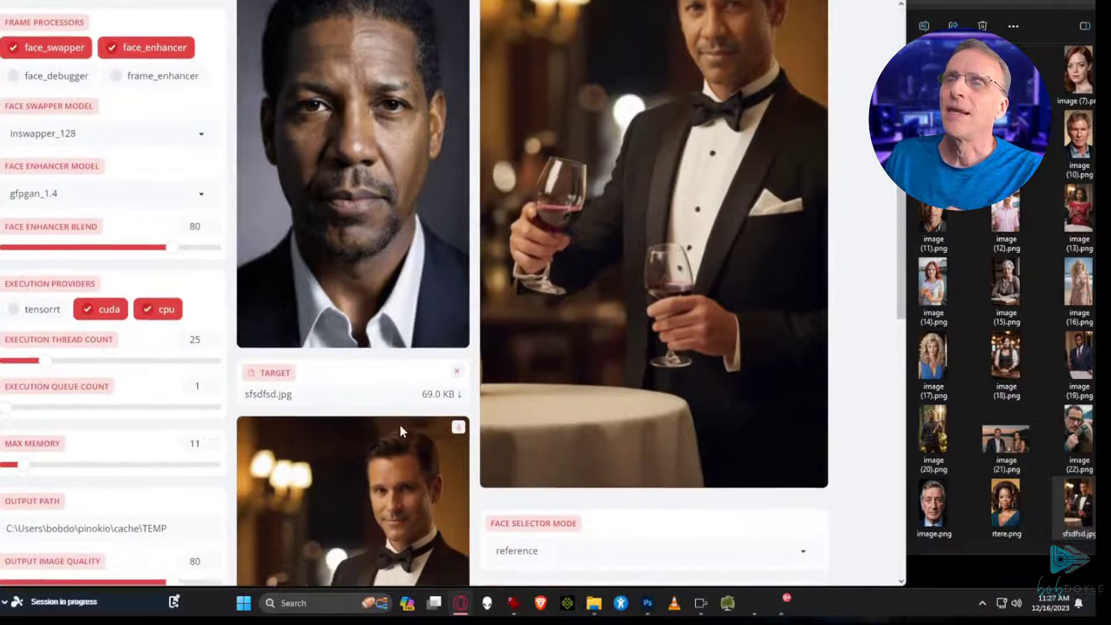
- Review the tuxedo man's swapped preview, then drop the blonde woman's portrait onto the page
{"action": "scroll", "coordinate": [748, 176], "scroll_direction": "up", "scroll_amount": 2}
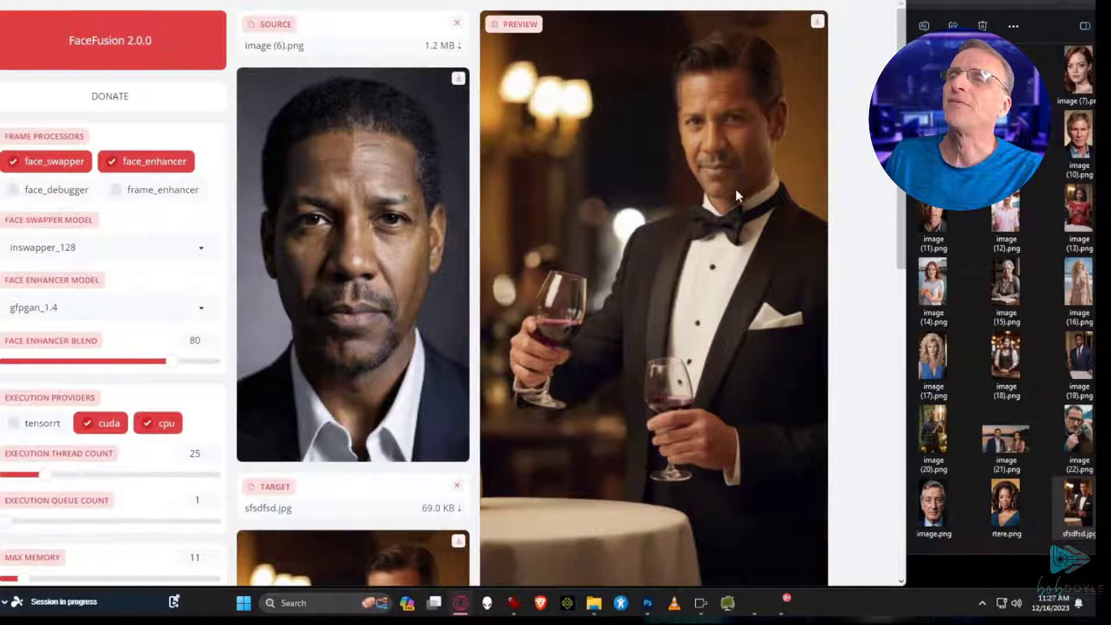
{"action": "scroll", "coordinate": [736, 194], "scroll_direction": "down", "scroll_amount": 2}
{"action": "scroll", "coordinate": [441, 460], "scroll_direction": "down", "scroll_amount": 3}
{"action": "scroll", "coordinate": [391, 349], "scroll_direction": "up", "scroll_amount": 1}
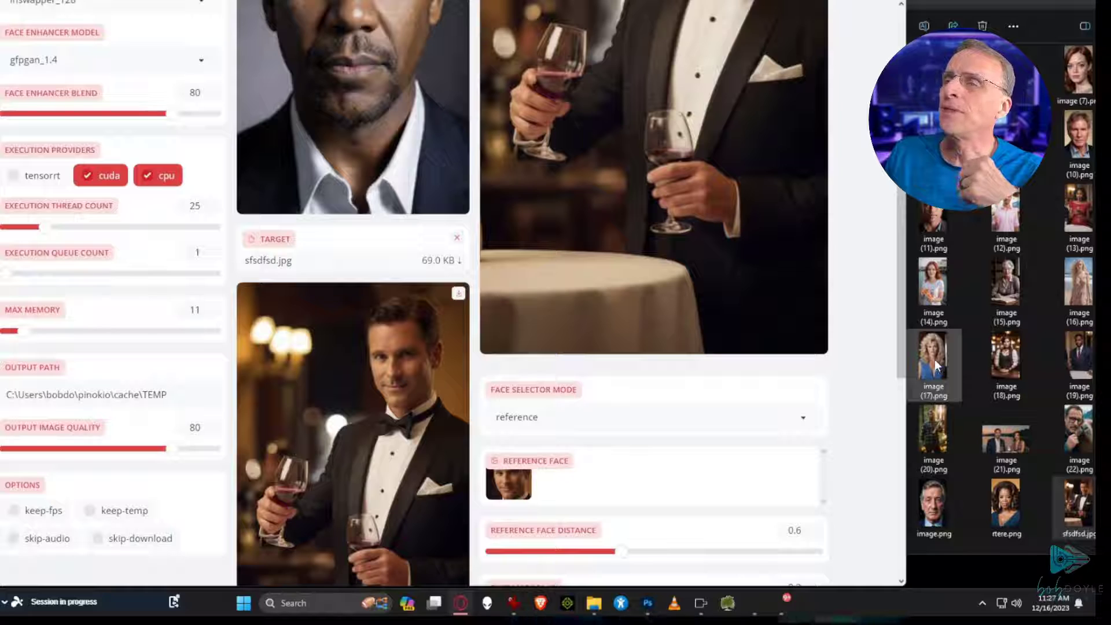
{"action": "left_click_drag", "start_coordinate": [937, 361], "coordinate": [361, 77]}
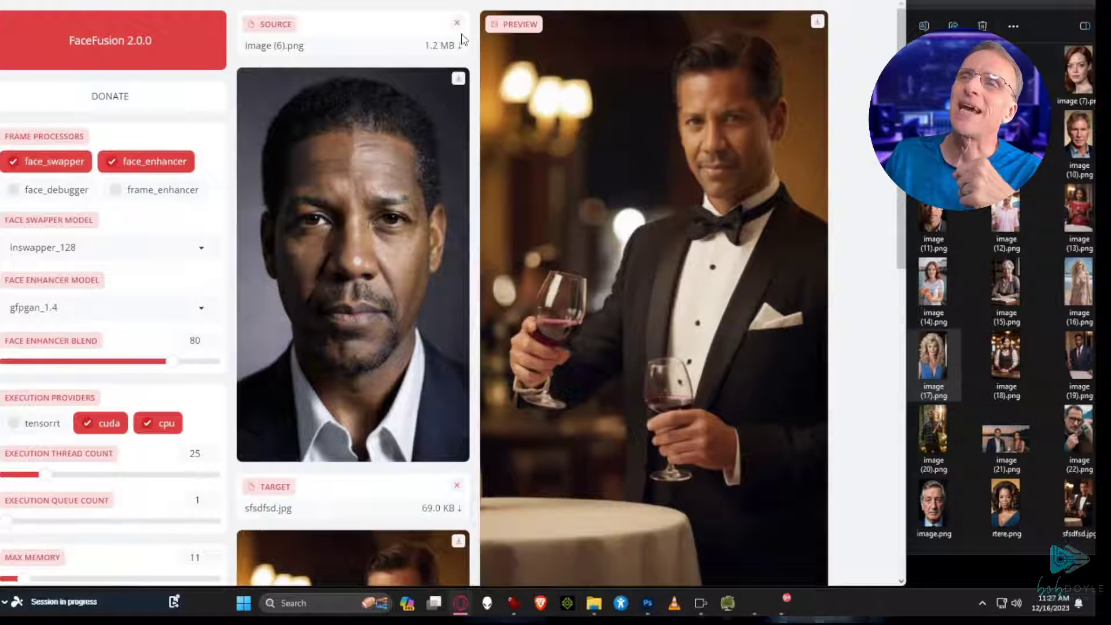
- Replace the source face with image (17).png
{"action": "left_click", "coordinate": [457, 23]}
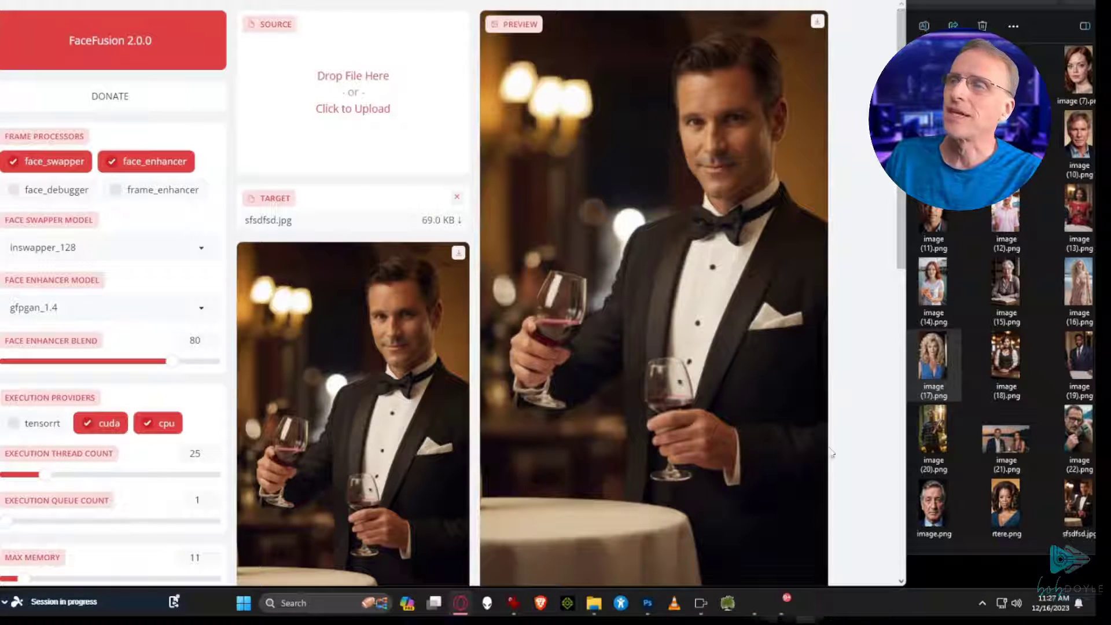
{"action": "left_click_drag", "start_coordinate": [933, 356], "coordinate": [367, 116]}
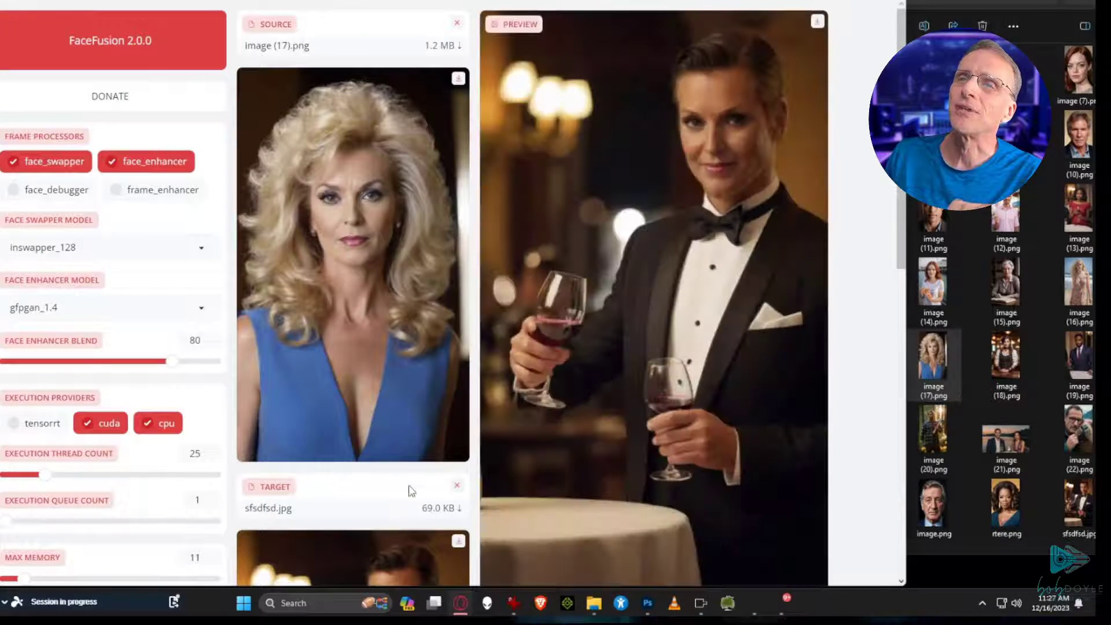
{"action": "scroll", "coordinate": [410, 491], "scroll_direction": "down", "scroll_amount": 7}
- Replace the tuxedo target with the beach photo image (16).png and review the preview
{"action": "left_click_drag", "start_coordinate": [1078, 283], "coordinate": [363, 408]}
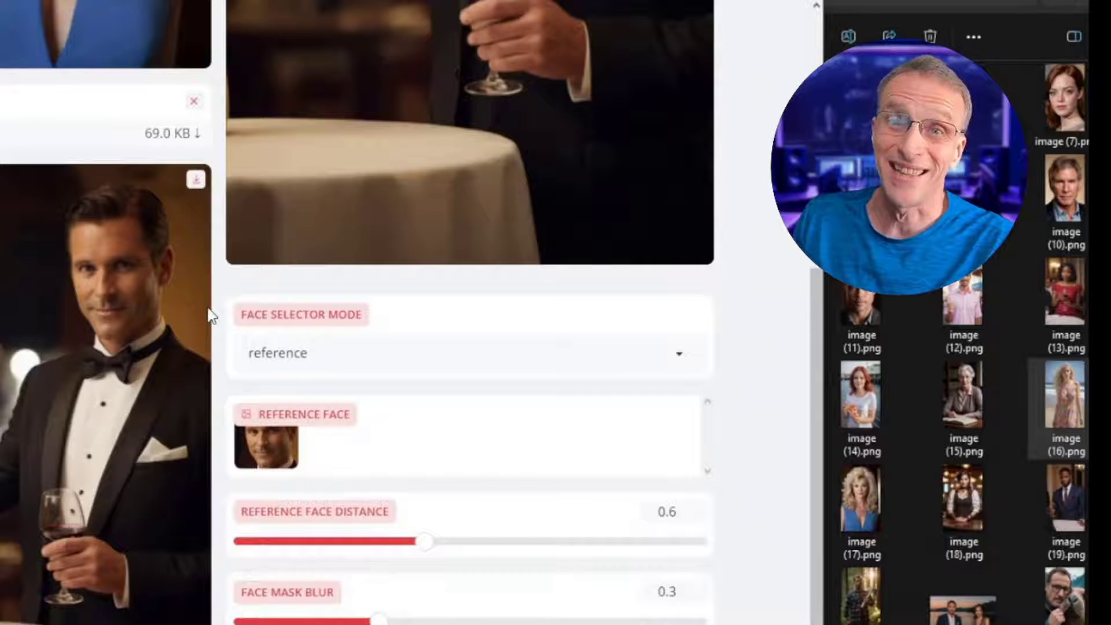
{"action": "left_click", "coordinate": [194, 102]}
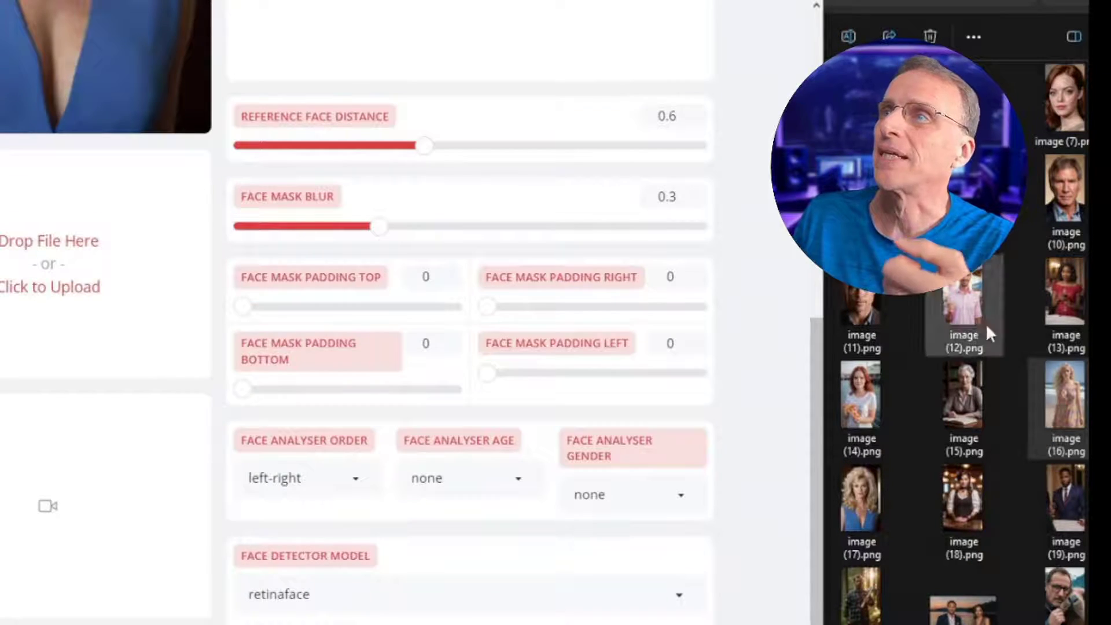
{"action": "left_click_drag", "start_coordinate": [681, 486], "coordinate": [69, 311]}
{"action": "scroll", "coordinate": [428, 313], "scroll_direction": "up", "scroll_amount": 5}
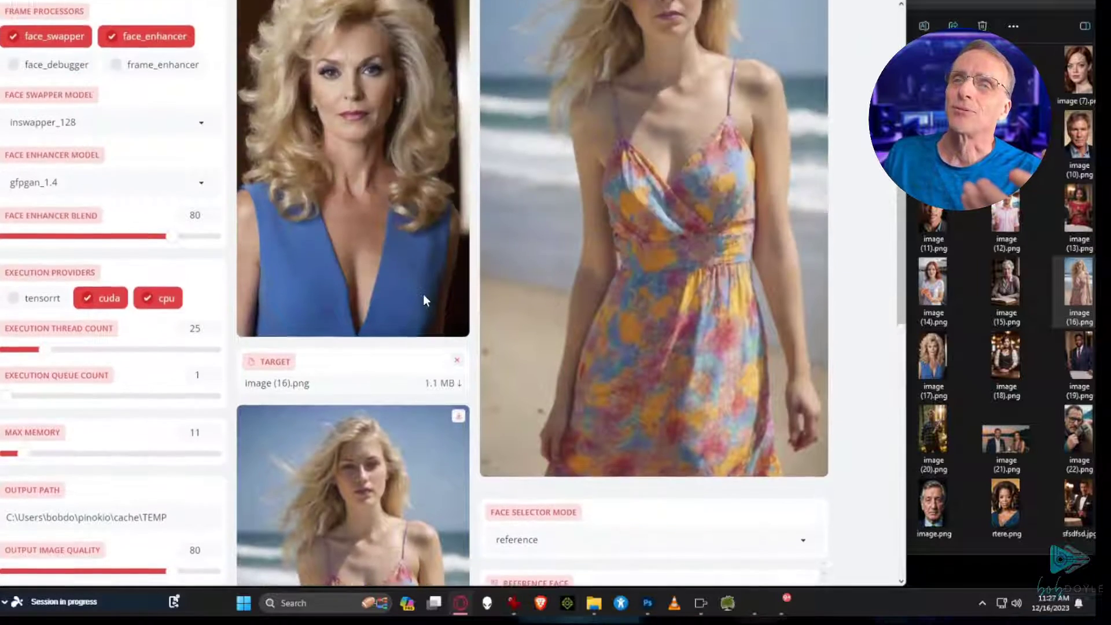
{"action": "scroll", "coordinate": [423, 294], "scroll_direction": "up", "scroll_amount": 3}
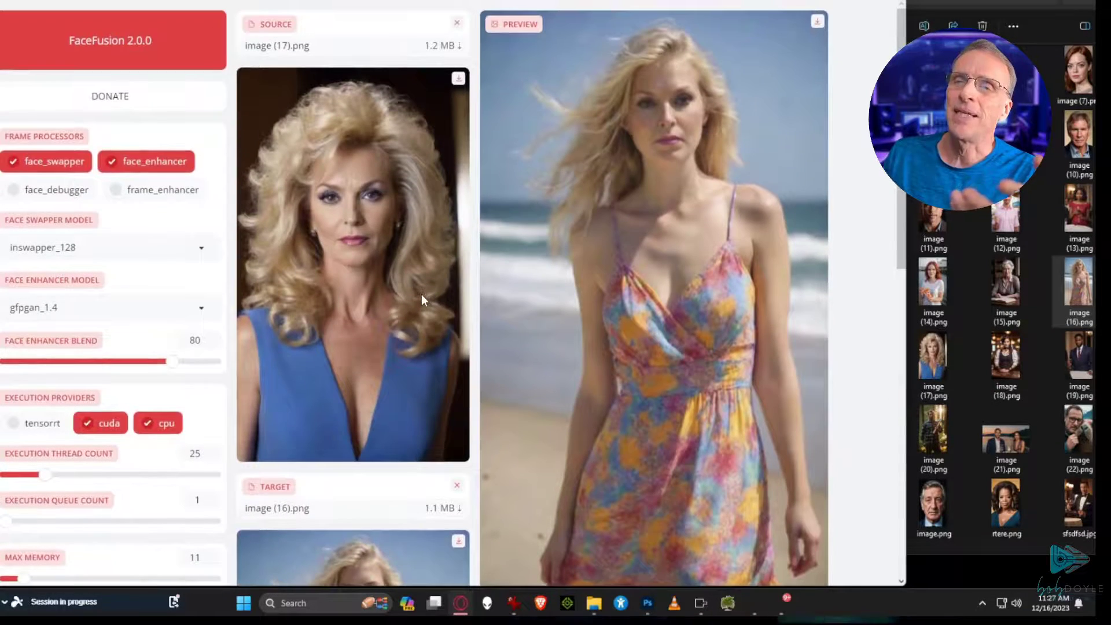
{"action": "scroll", "coordinate": [636, 243], "scroll_direction": "down", "scroll_amount": 3}
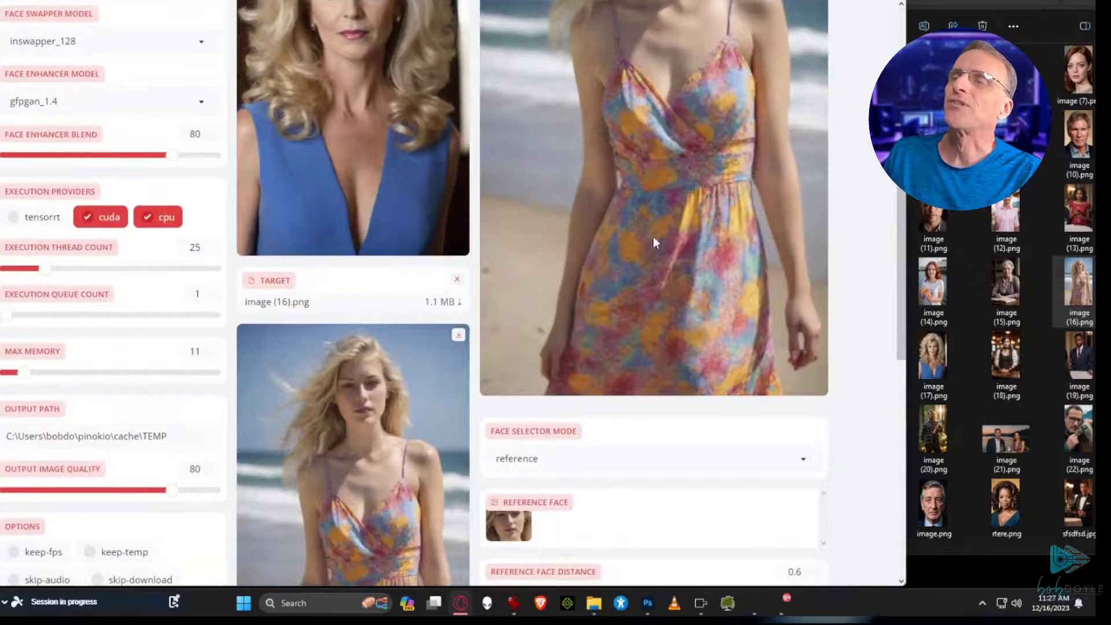
{"action": "scroll", "coordinate": [682, 208], "scroll_direction": "up", "scroll_amount": 3}
{"action": "scroll", "coordinate": [636, 139], "scroll_direction": "down", "scroll_amount": 4}
{"action": "scroll", "coordinate": [650, 164], "scroll_direction": "down", "scroll_amount": 6}
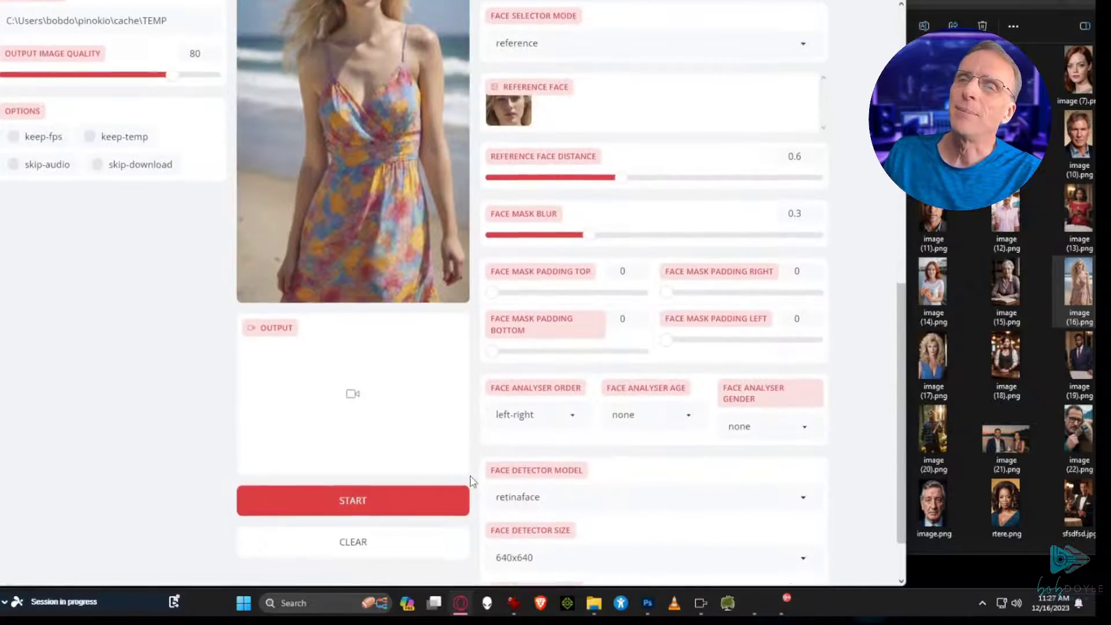
- Start generating the beach photo with the image (17).png face swapped in
{"action": "left_click", "coordinate": [413, 431]}
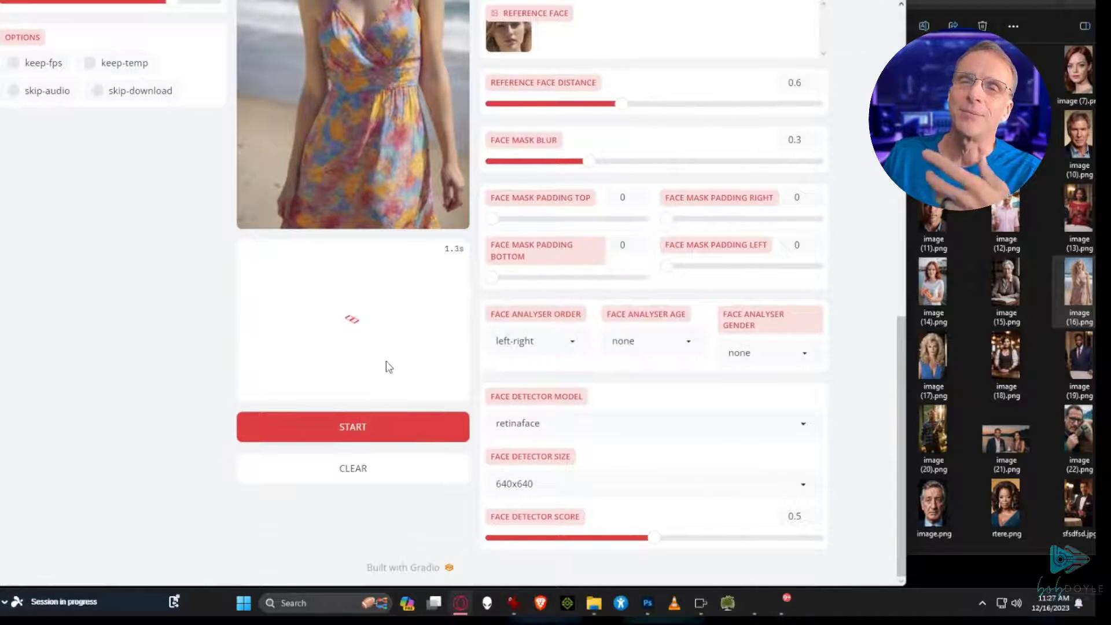